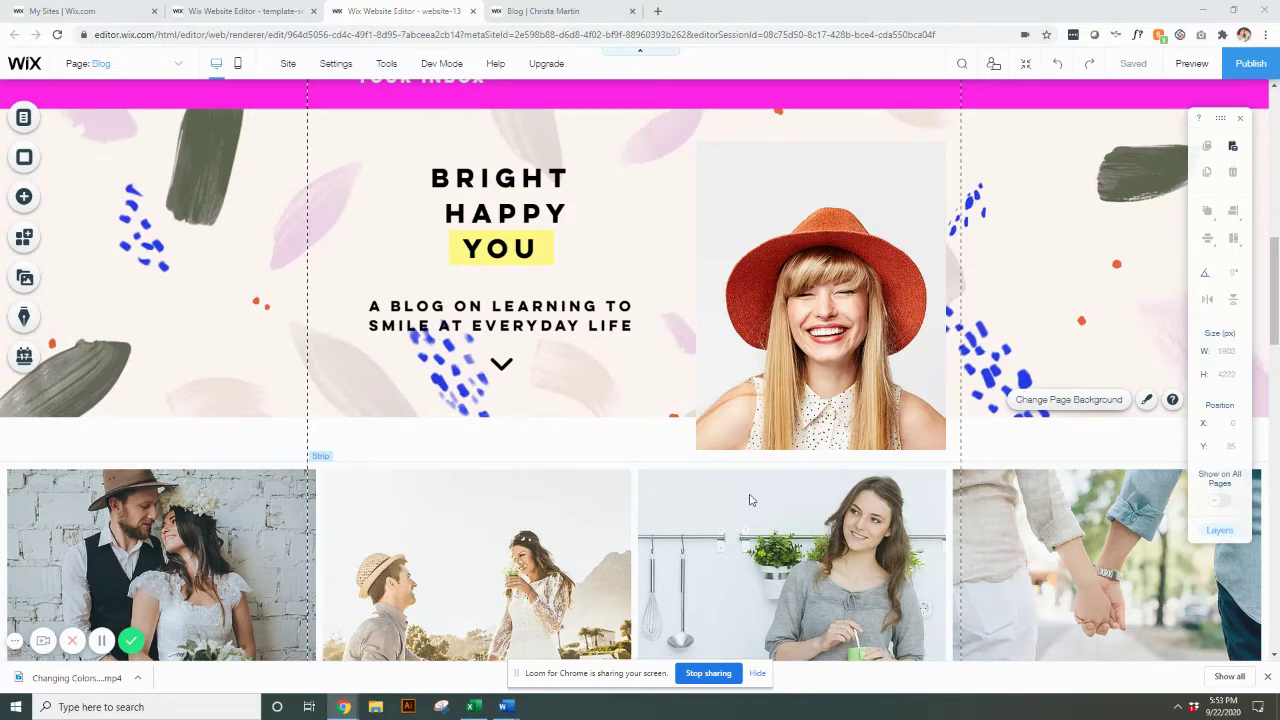
Open the hero photo's image chooser on Site Files and bring up the first Pastel Strokes image's options.
left_click(786, 380)
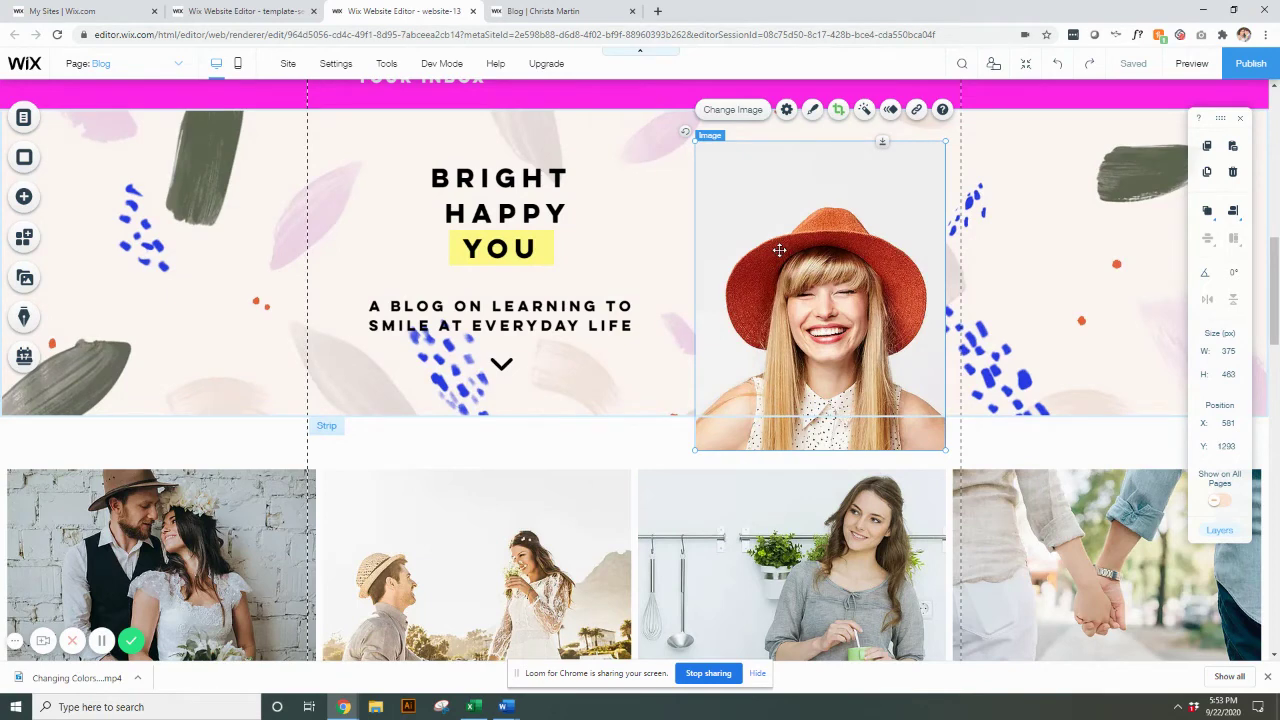
left_click(738, 114)
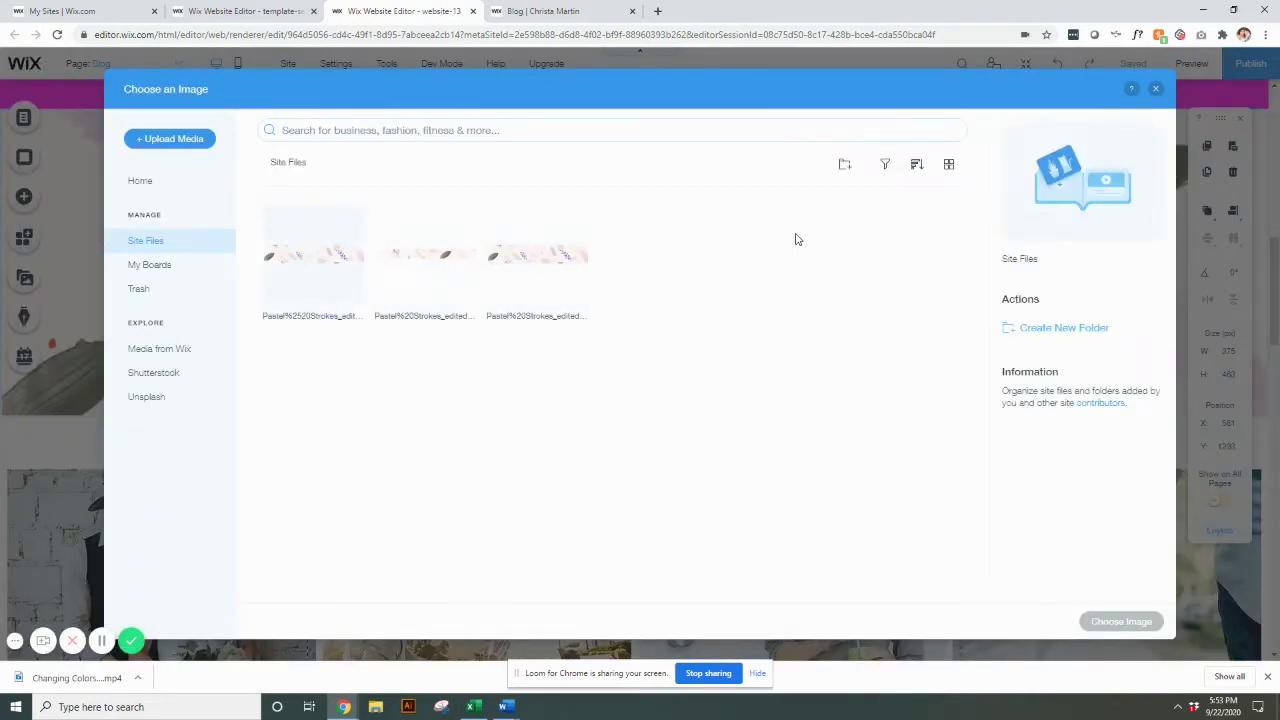
left_click(170, 143)
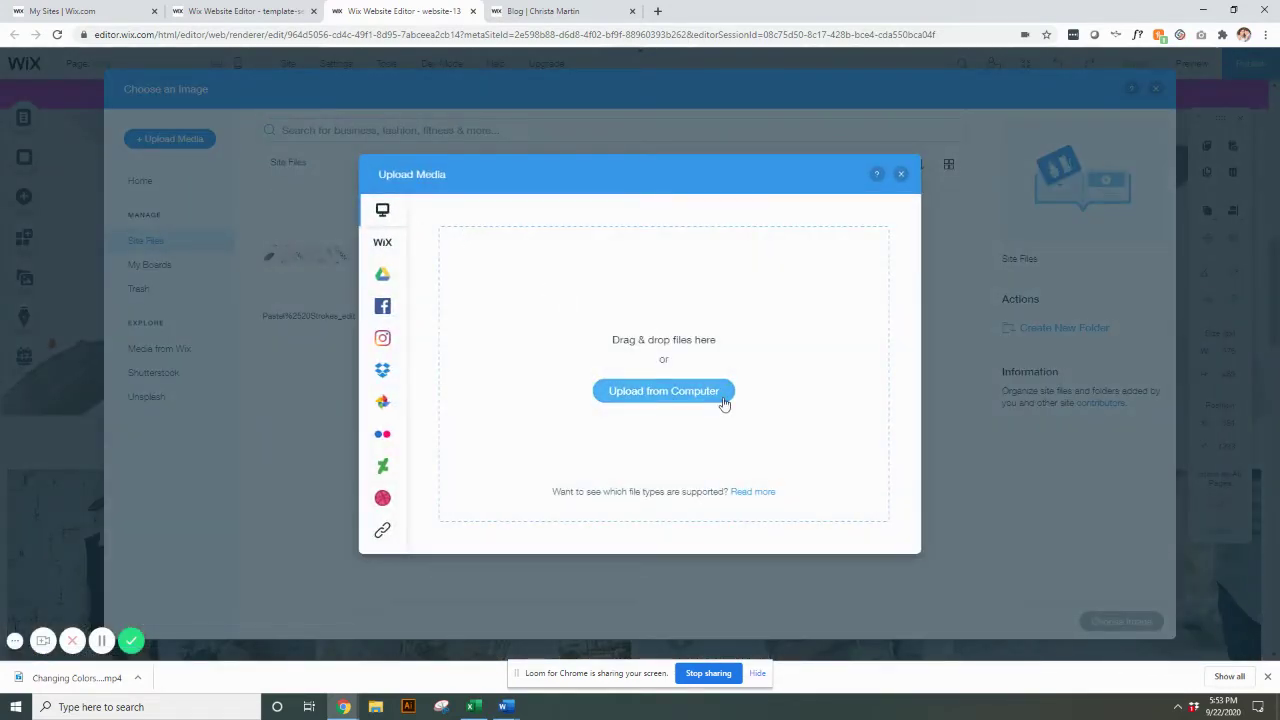
left_click(901, 174)
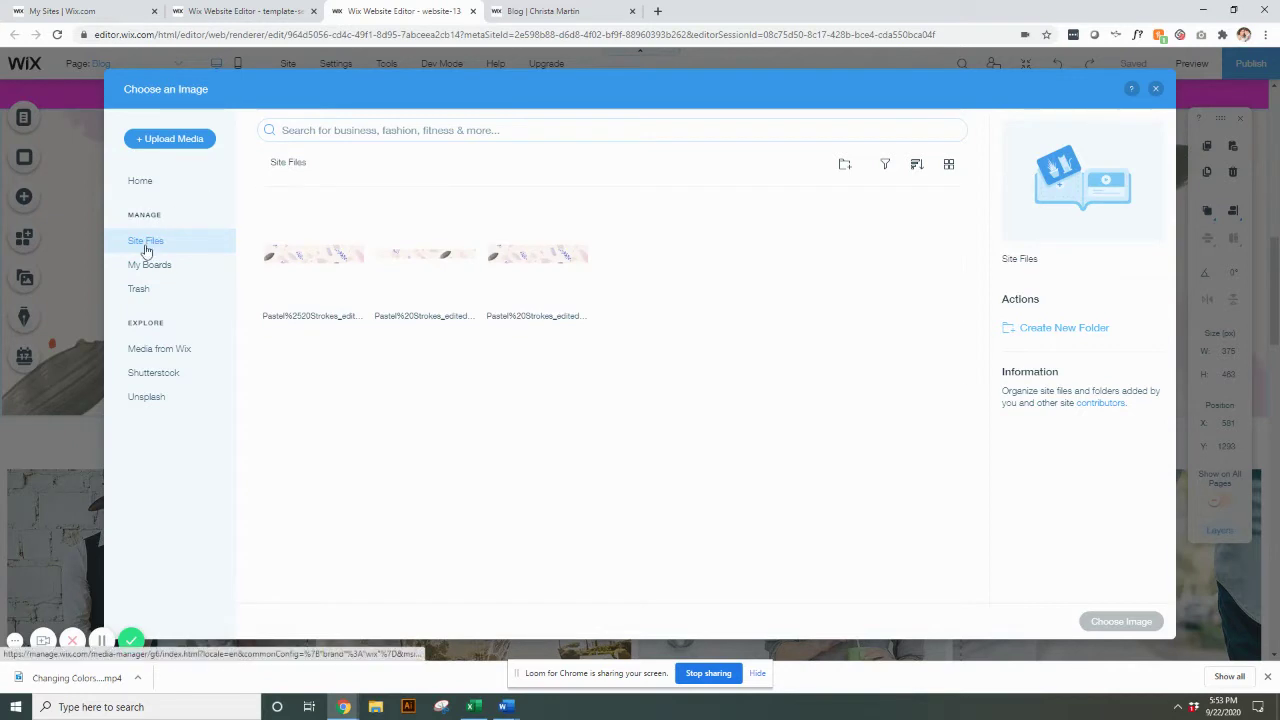
mouse_move(305, 281)
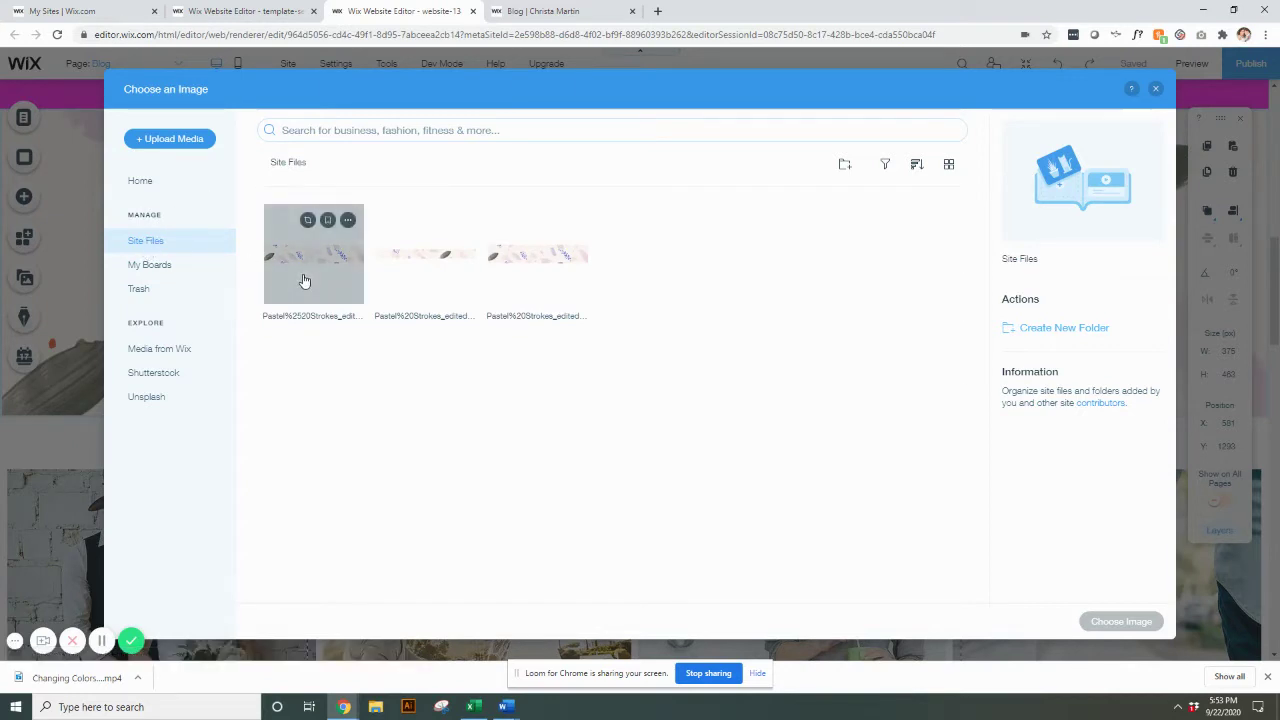
left_click(348, 220)
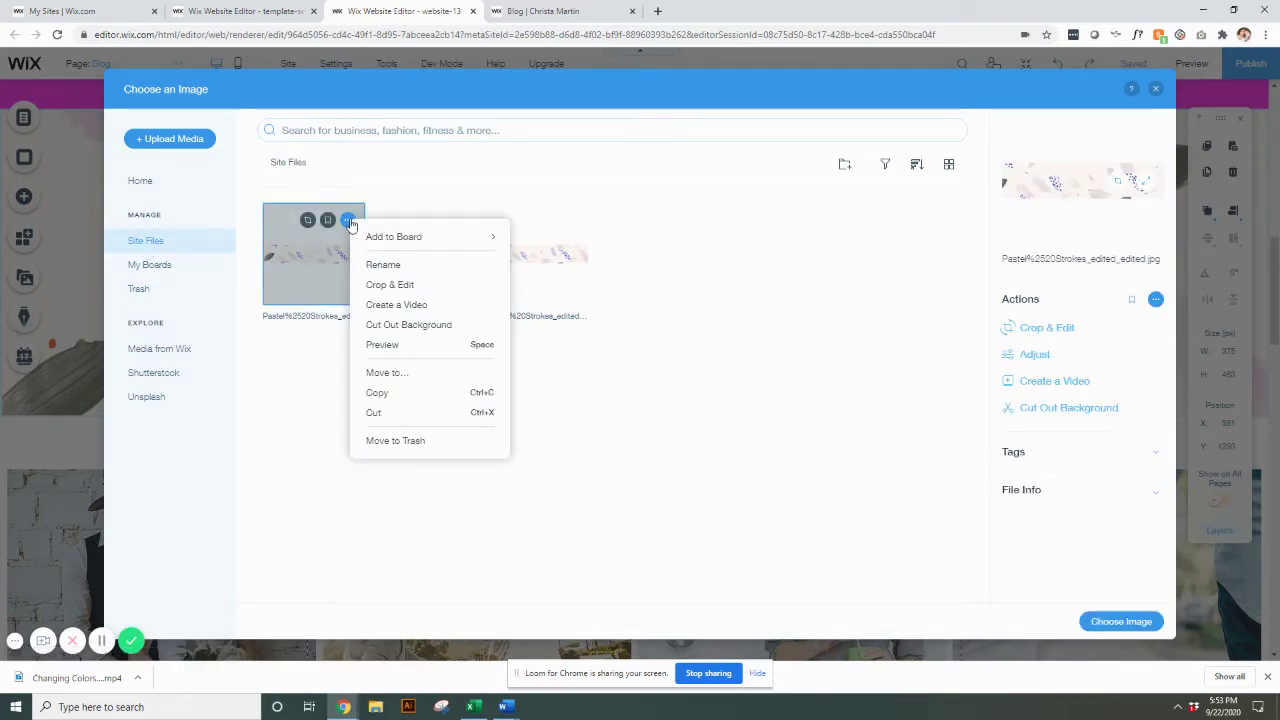
In Photo Studio, keep normal brightness, boost the Pastel Strokes image's colour saturation, and save the copy.
left_click(405, 289)
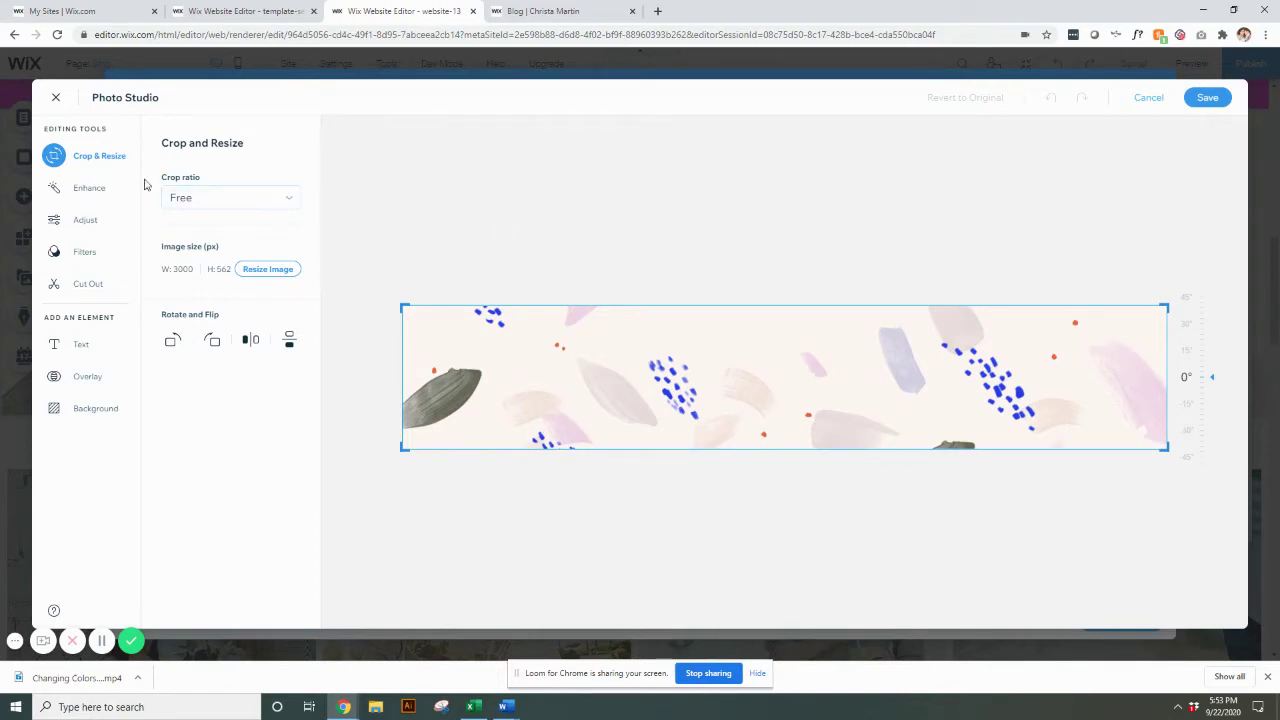
left_click(92, 189)
left_click(87, 222)
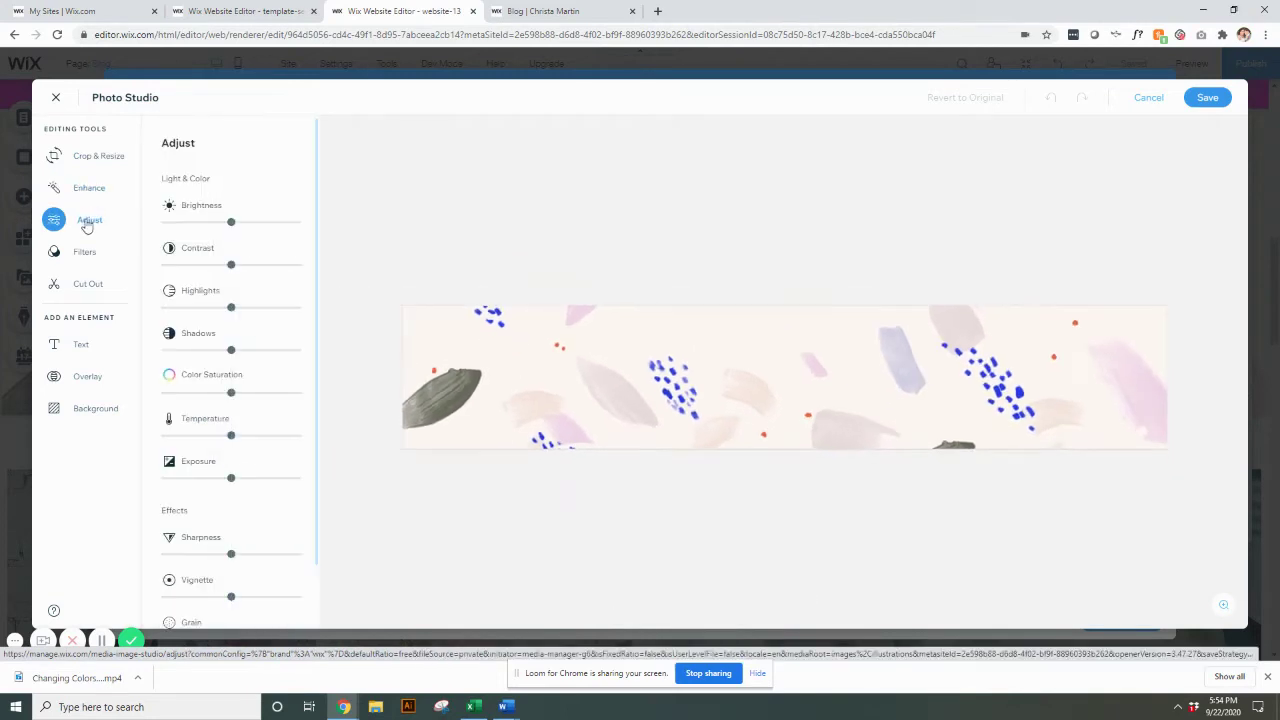
left_click_drag(243, 229, 224, 223)
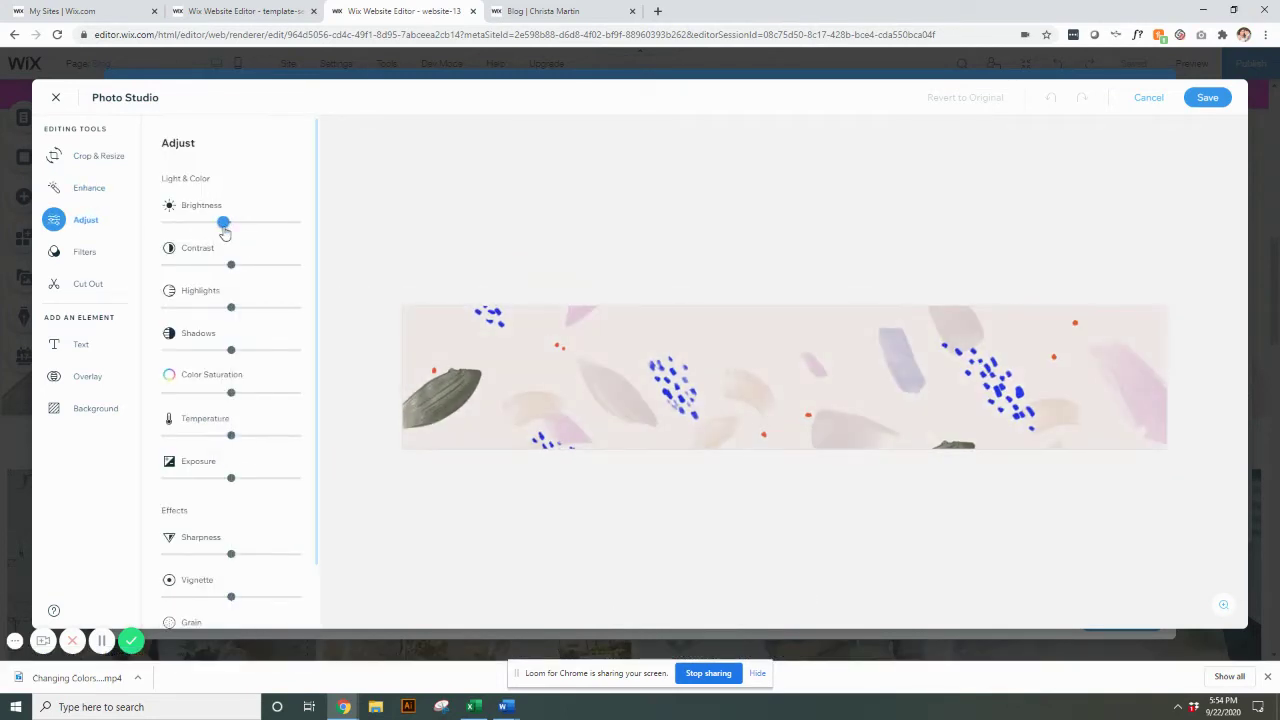
left_click_drag(229, 394, 277, 403)
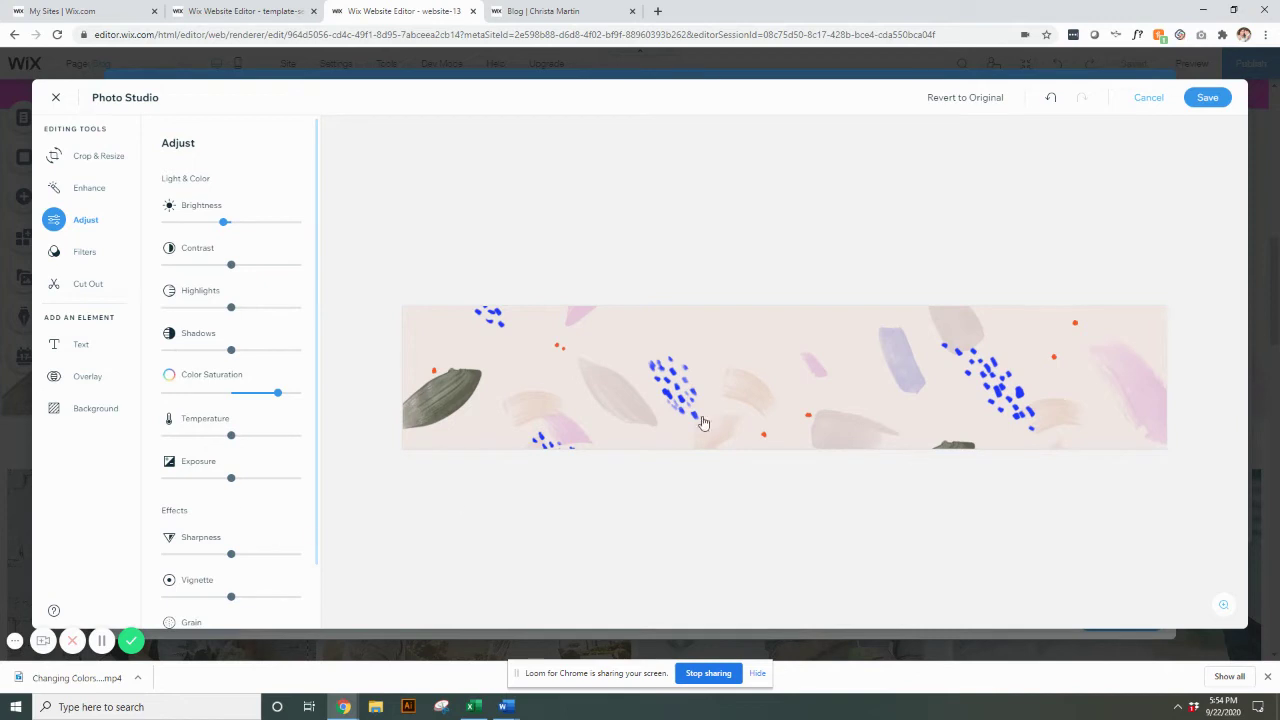
left_click(1210, 98)
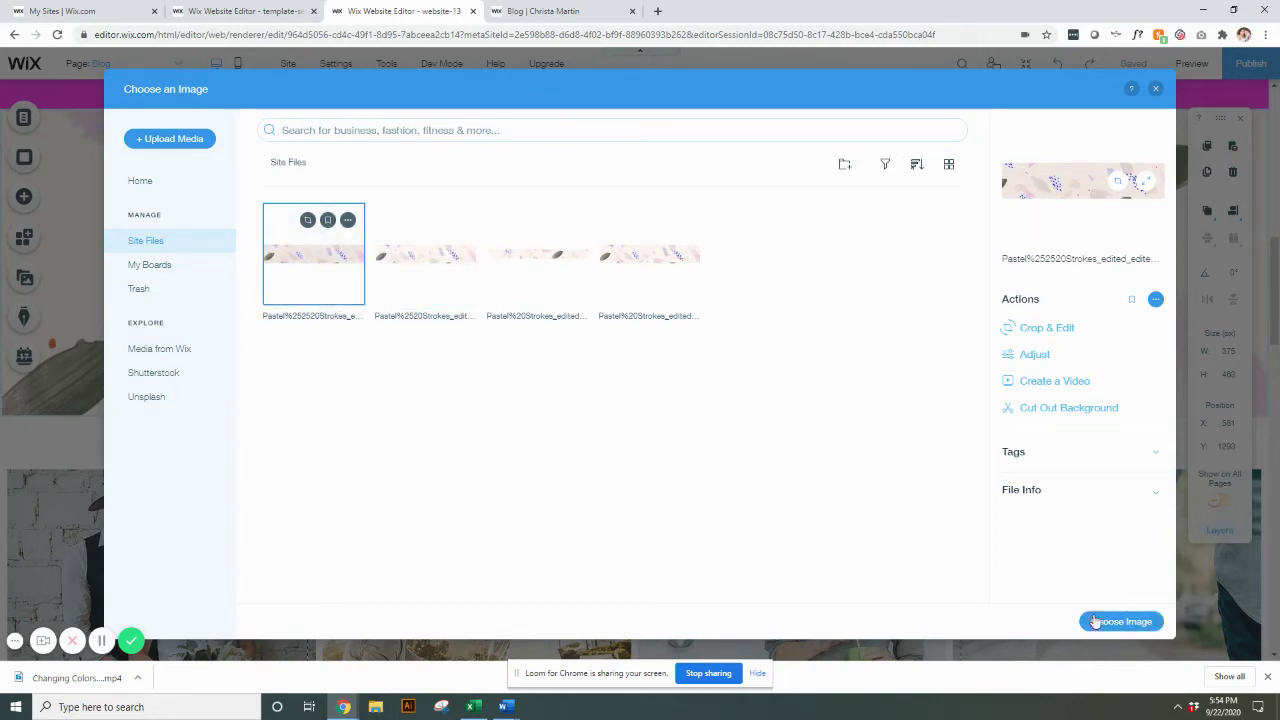
Leave the hero photo unchanged and select the four-photo Investment, Galleries, About and Blog strip.
left_click(1157, 92)
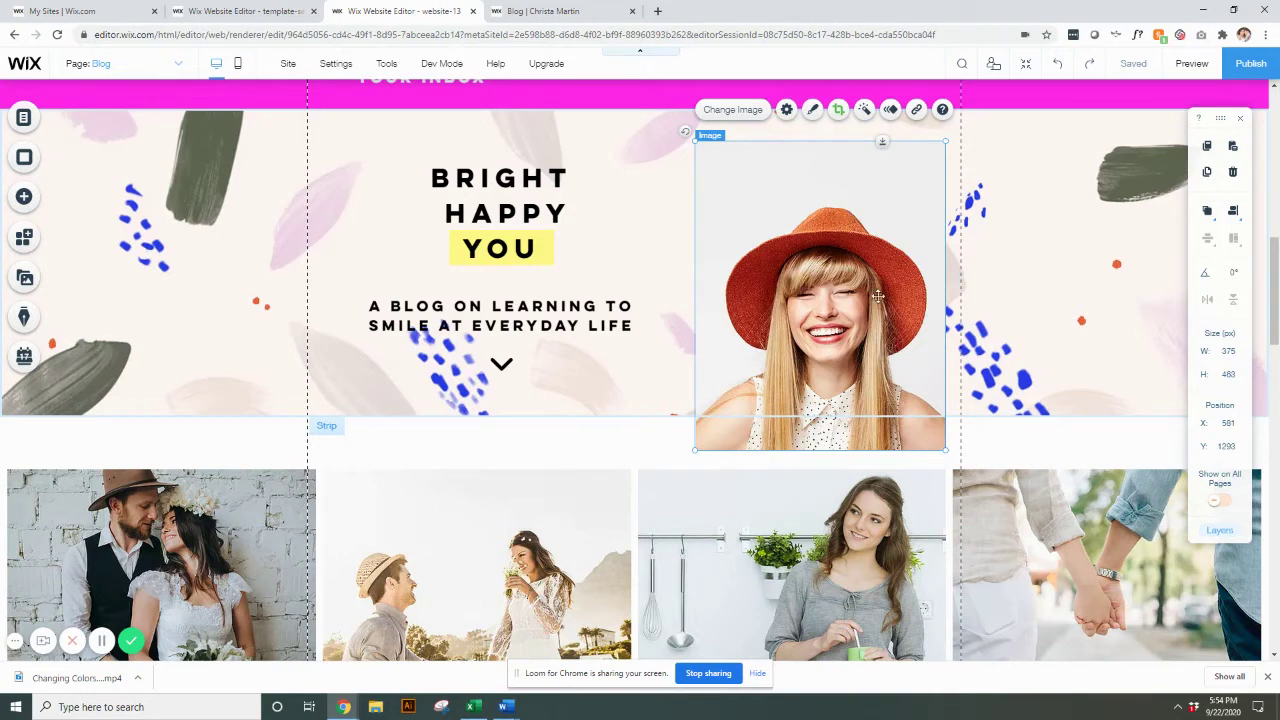
scroll(1010, 292, "down", 2)
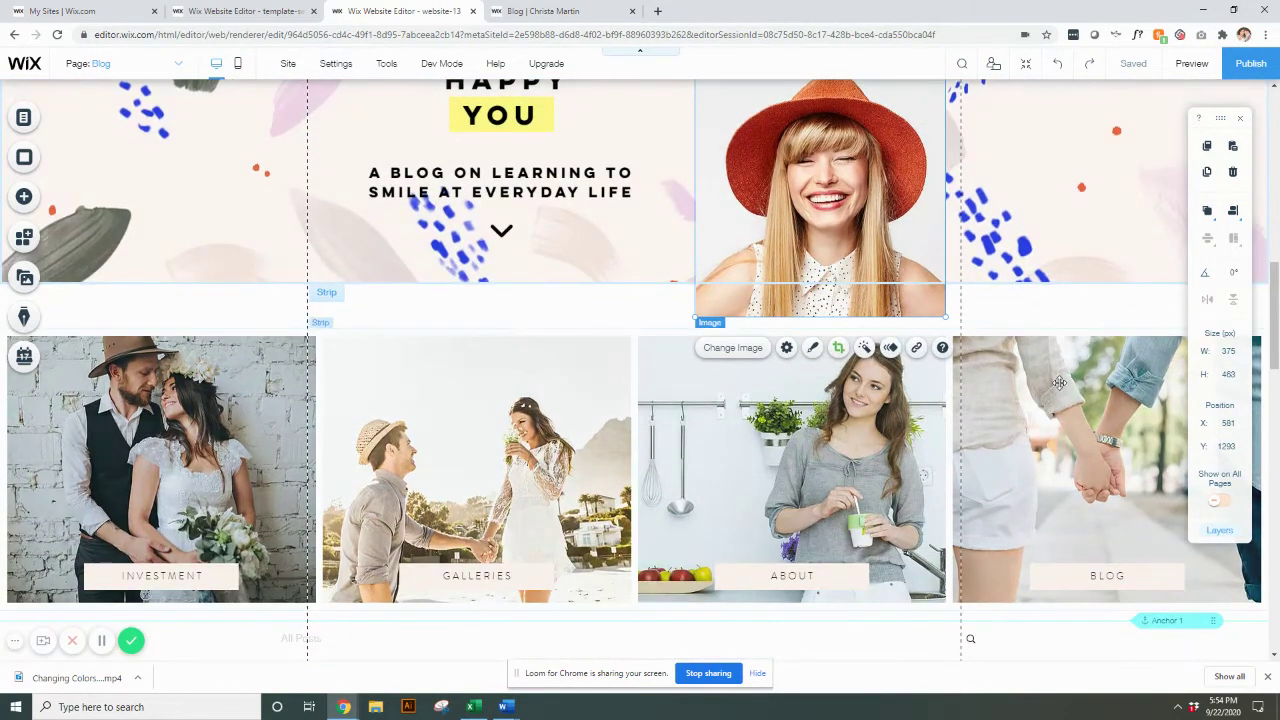
left_click(1059, 382)
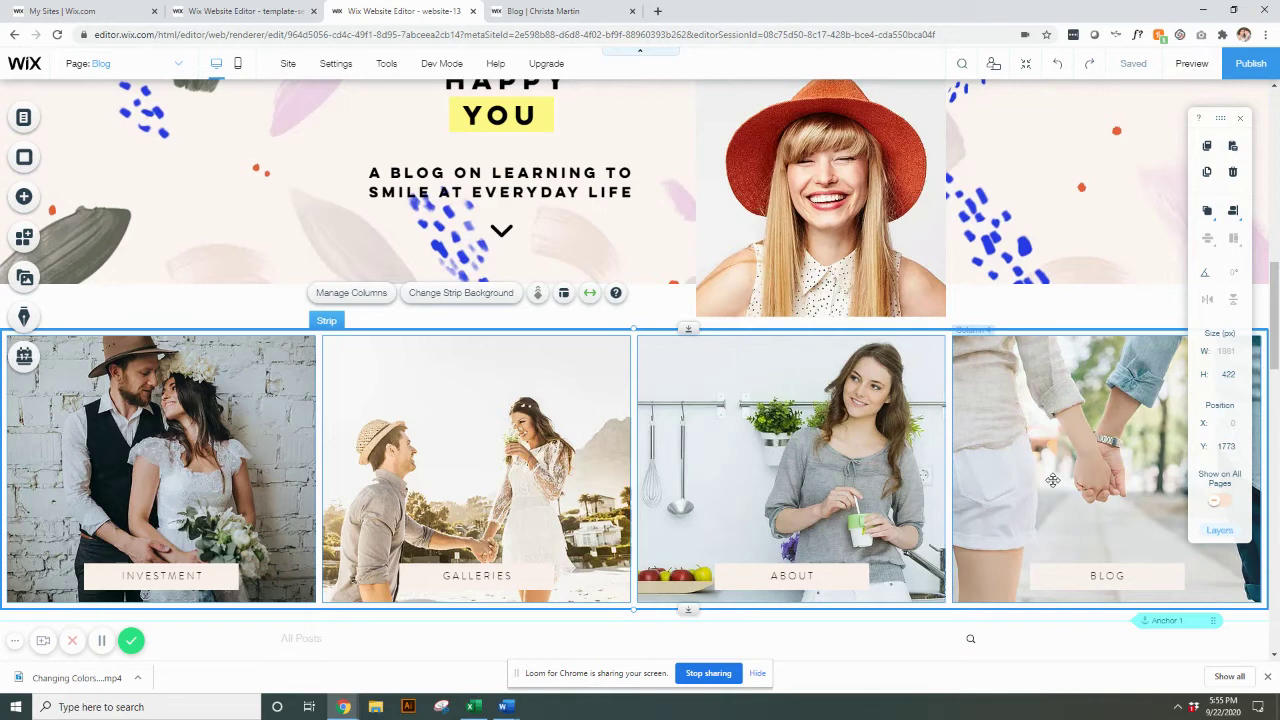
left_click(248, 453)
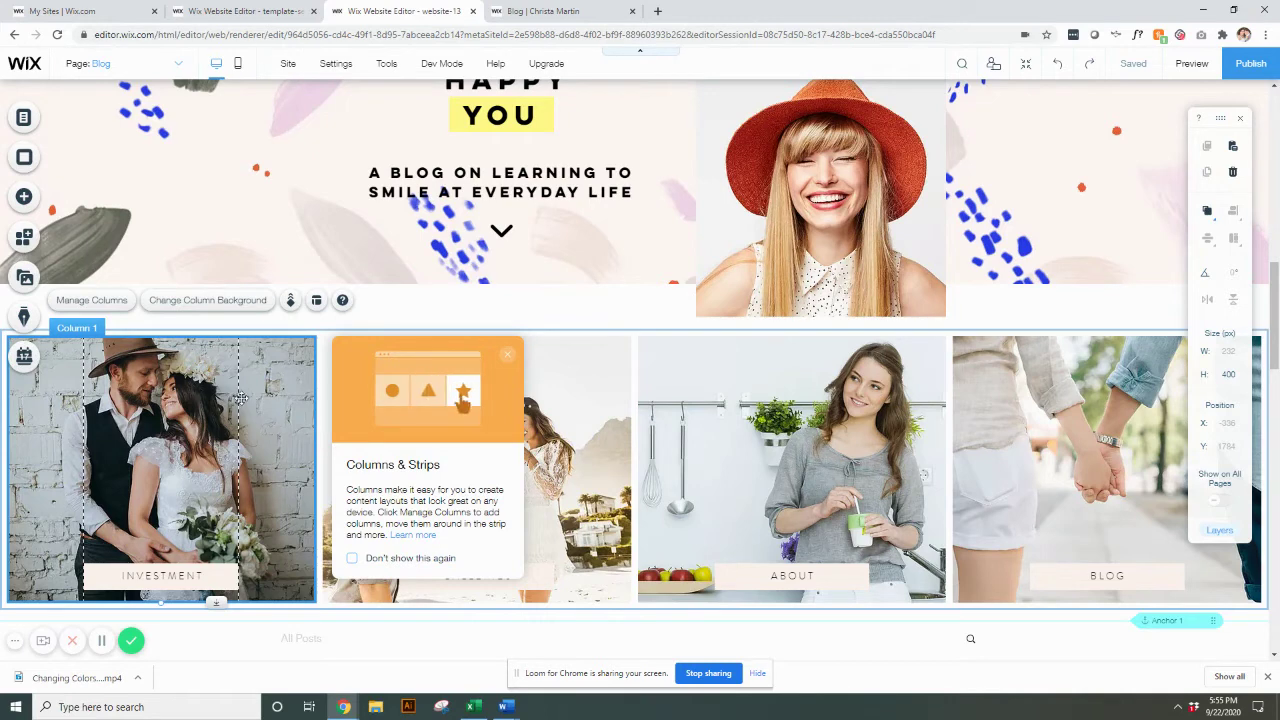
left_click(187, 305)
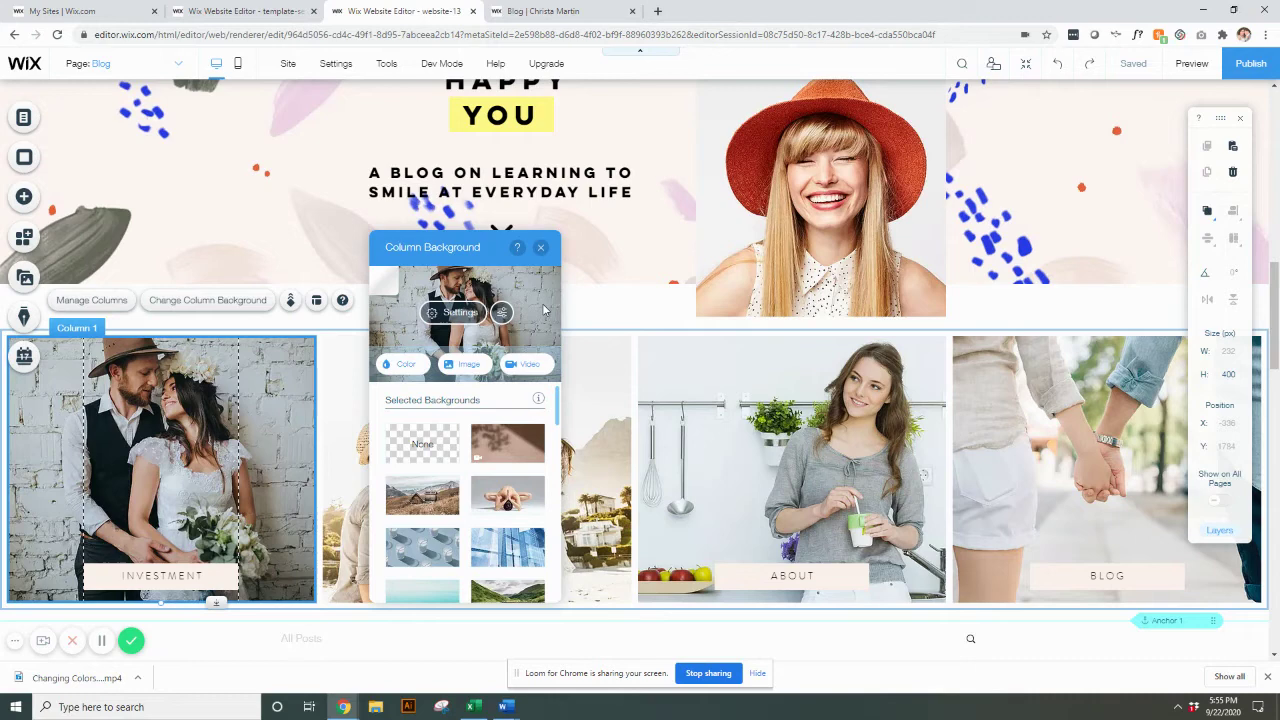
left_click(468, 366)
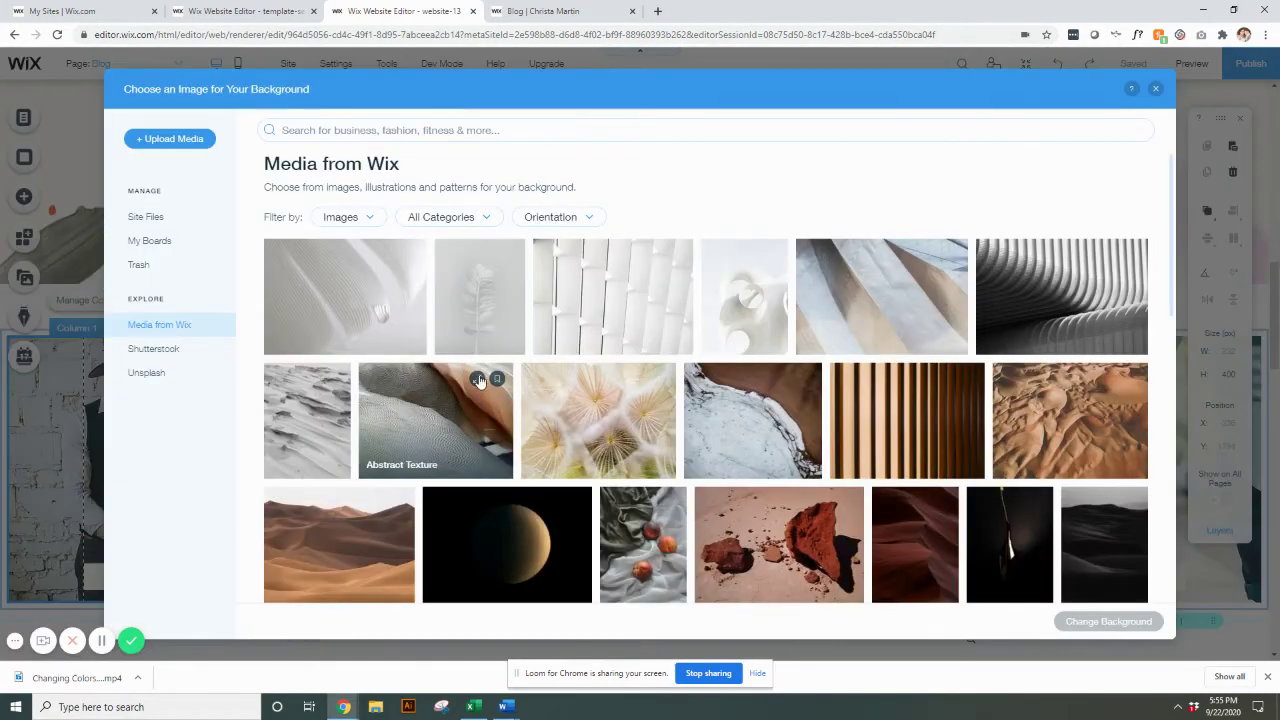
left_click(150, 217)
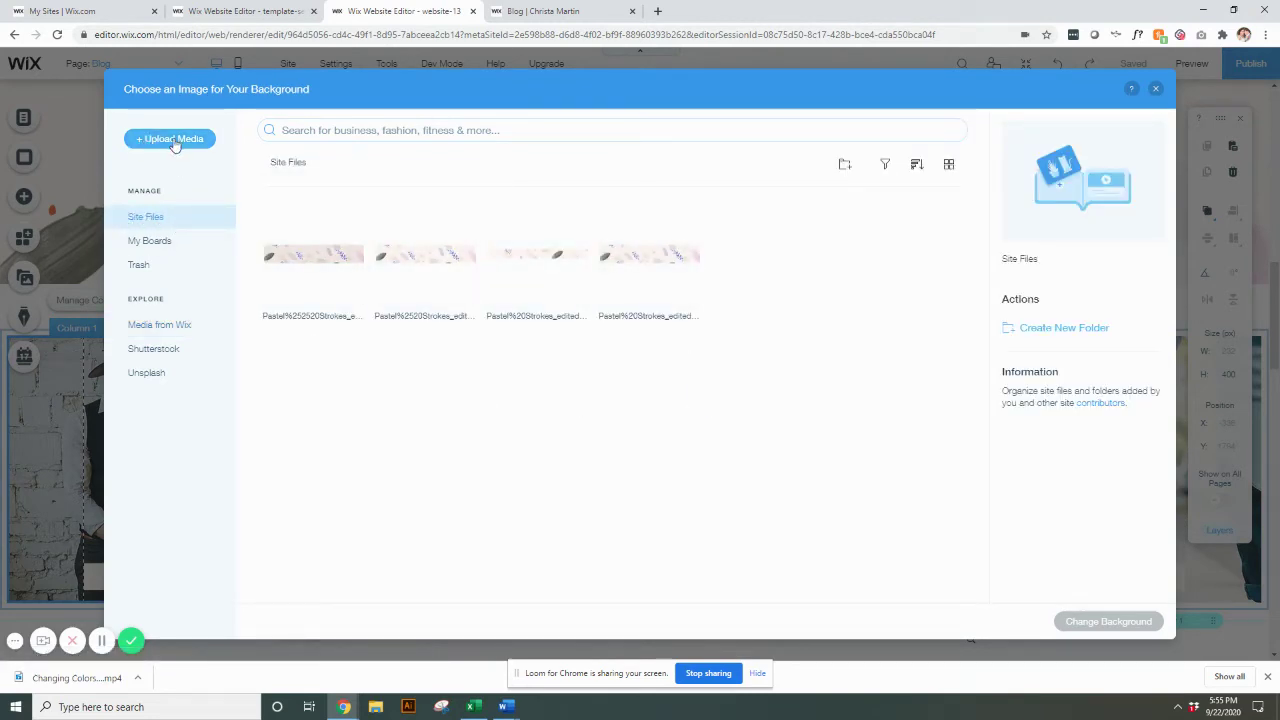
left_click(187, 328)
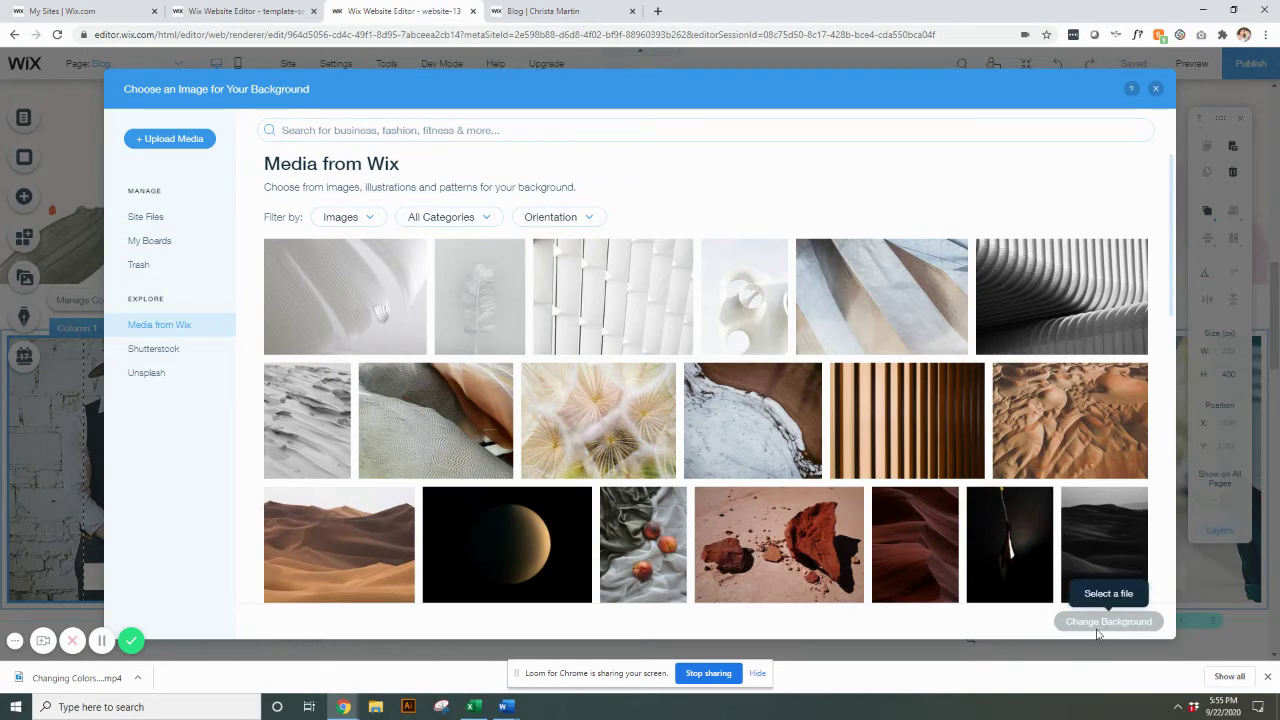
left_click(1155, 89)
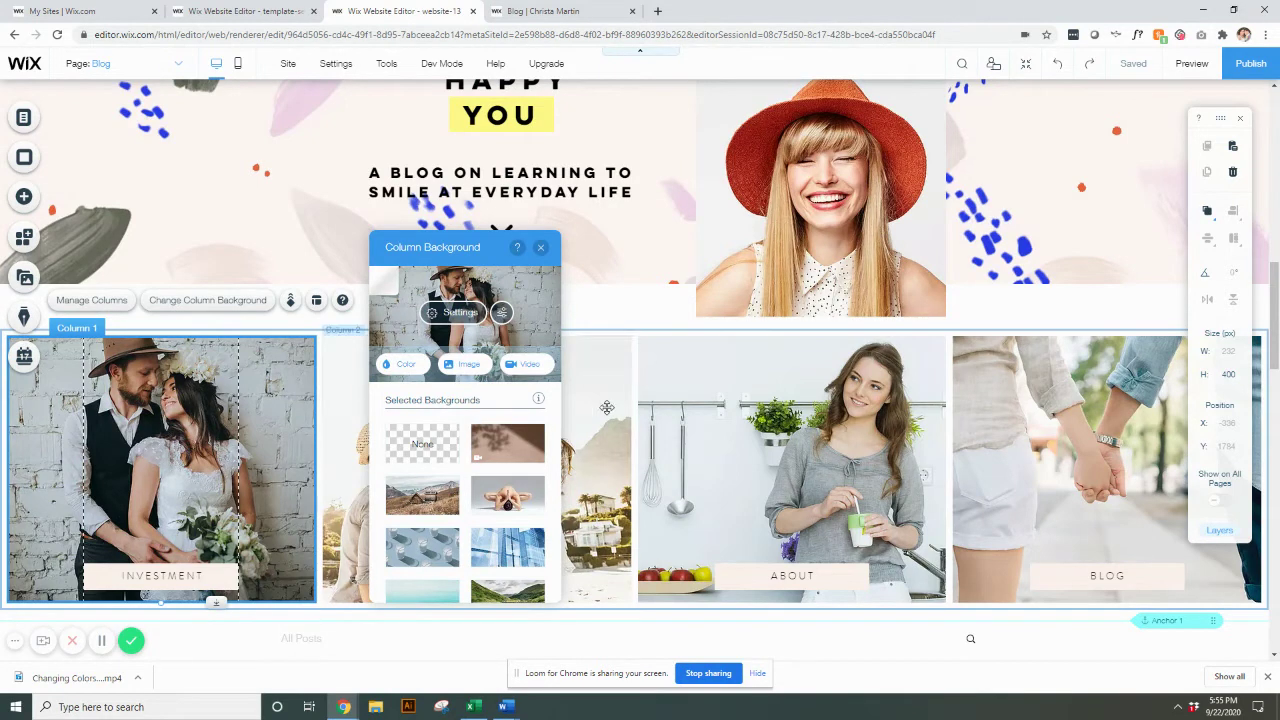
left_click(604, 402)
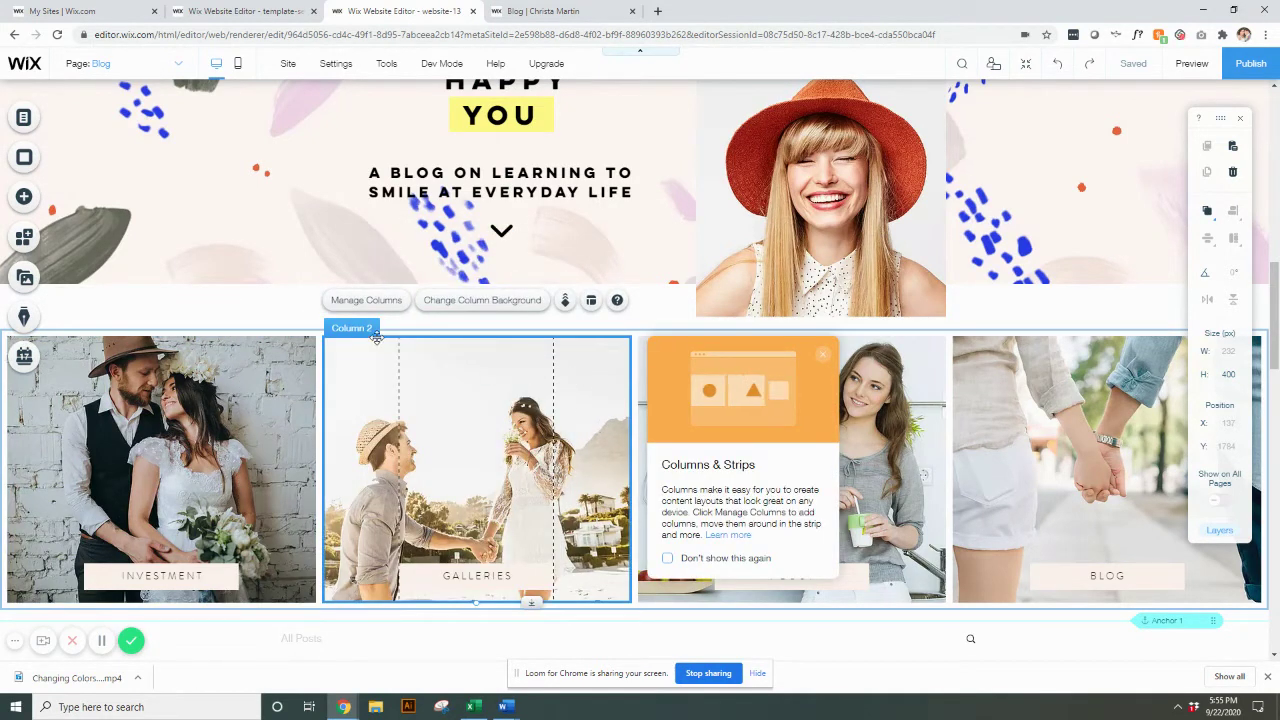
Check the Galleries column background settings, then select the Bright Happy You hero strip.
left_click(478, 301)
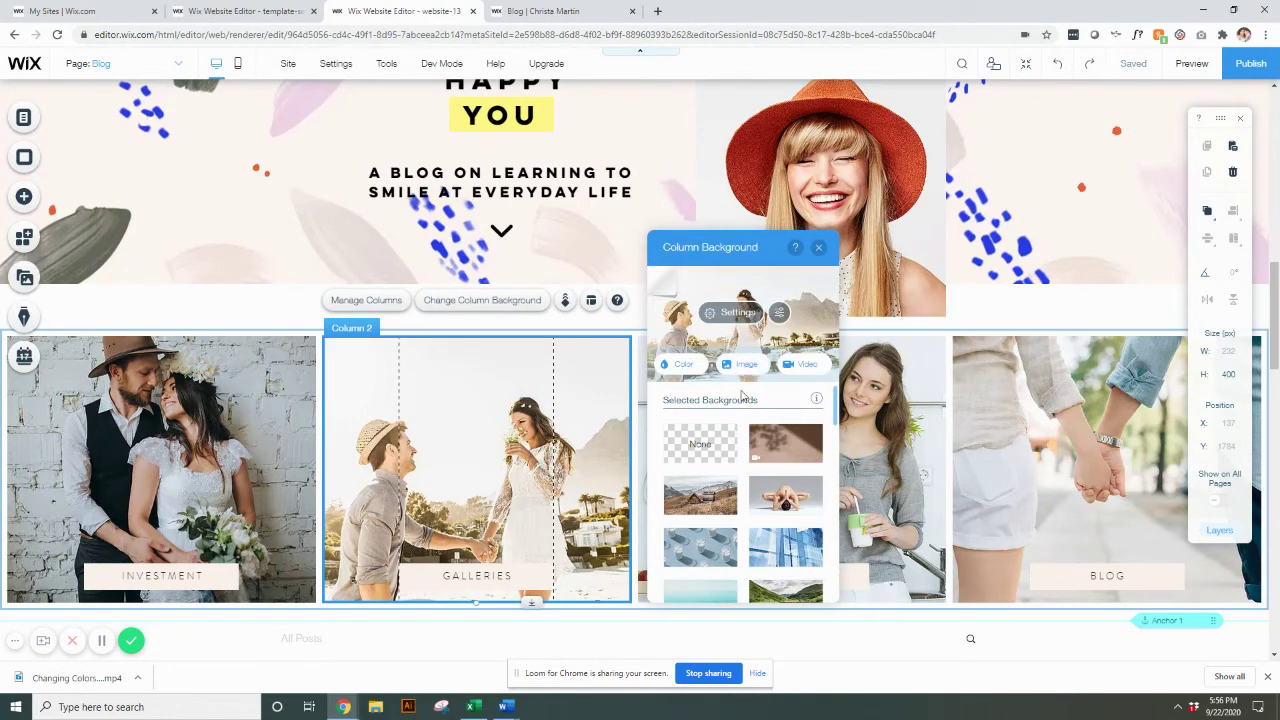
left_click(818, 247)
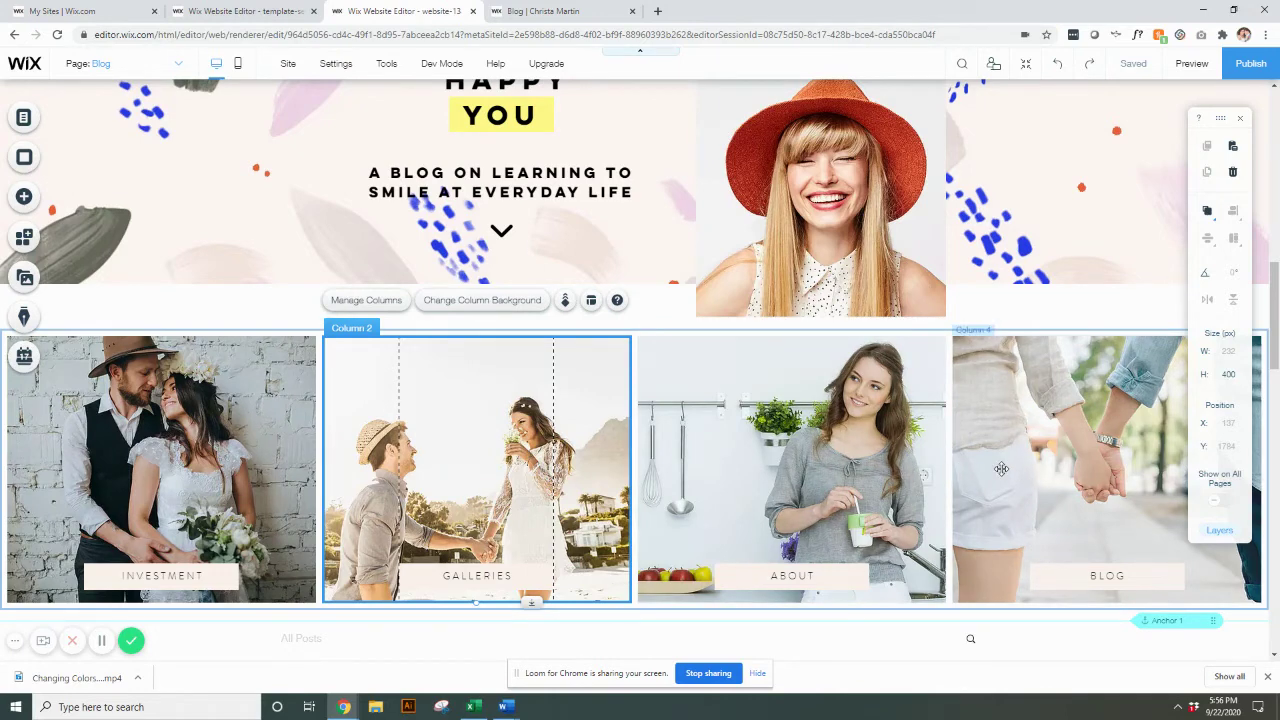
scroll(1001, 468, "up", 1)
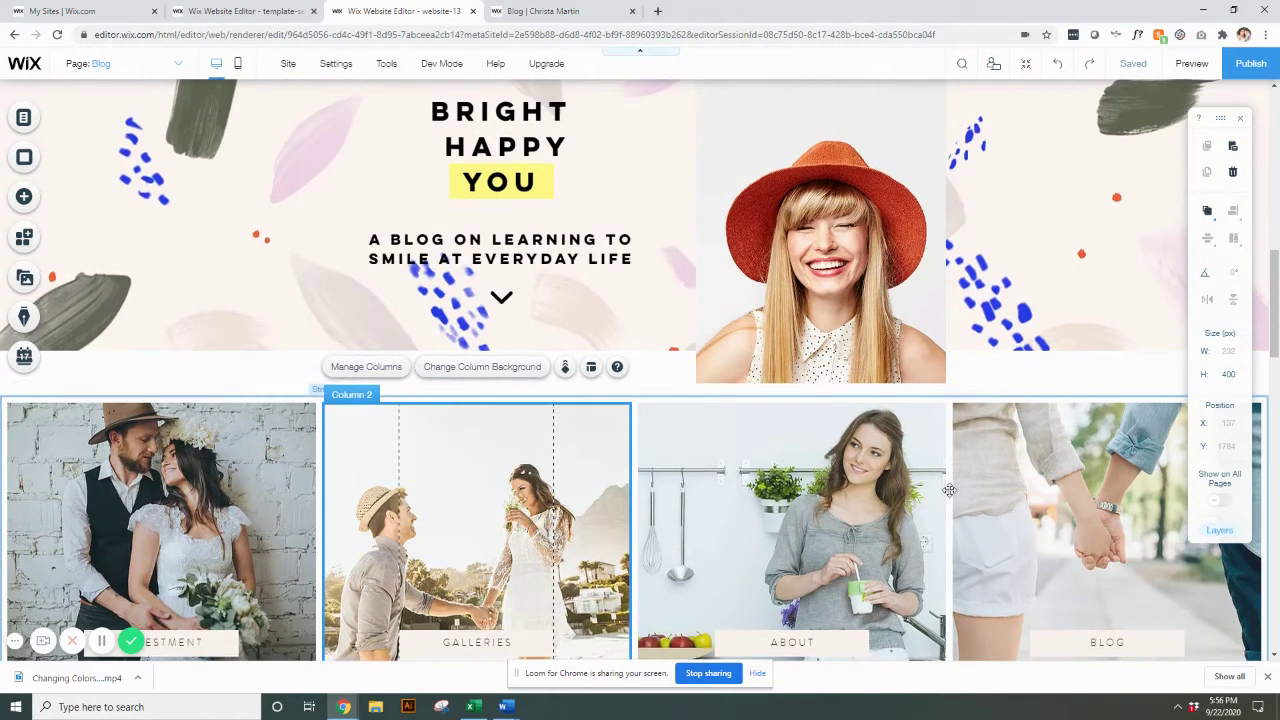
scroll(1001, 468, "up", 1)
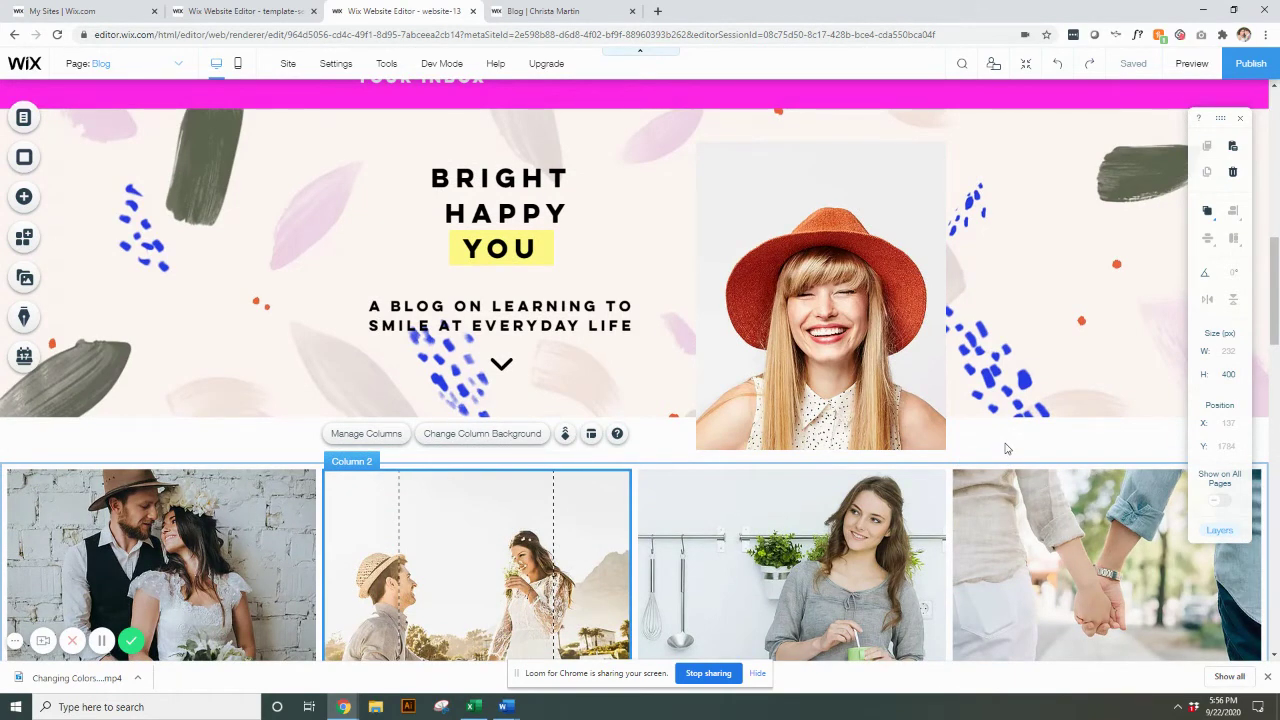
scroll(1006, 446, "up", 1)
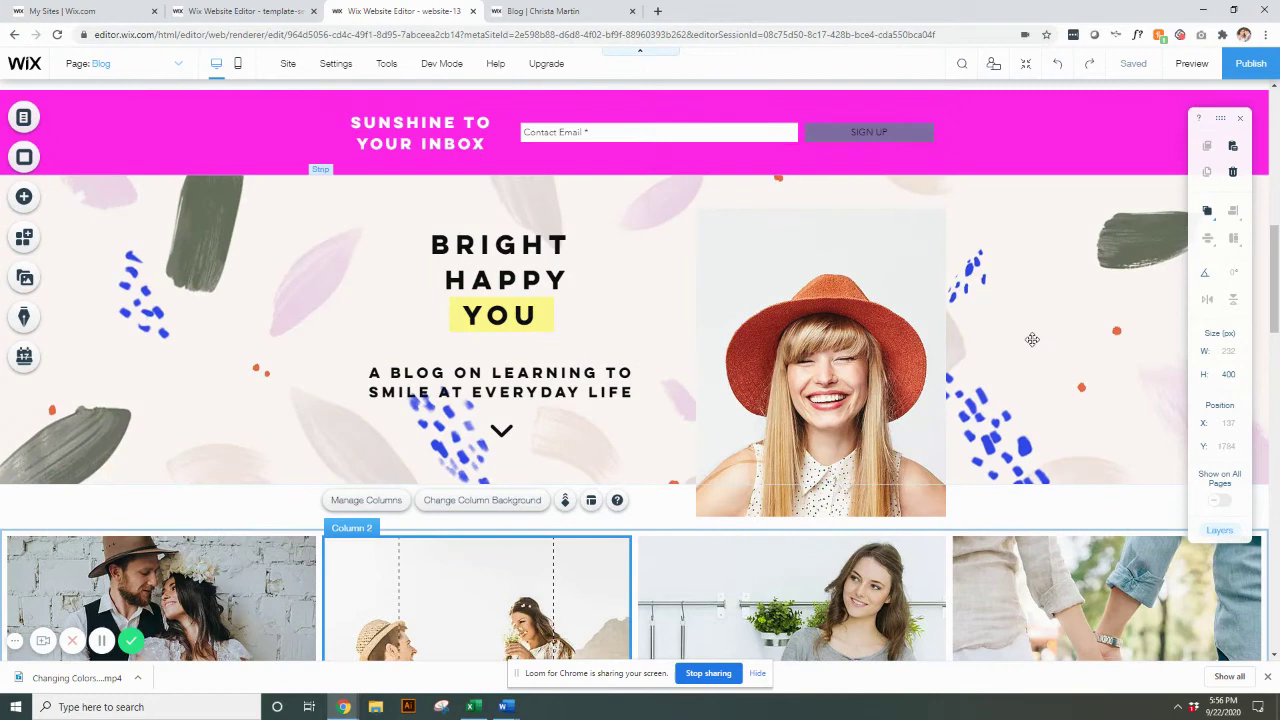
left_click(1032, 339)
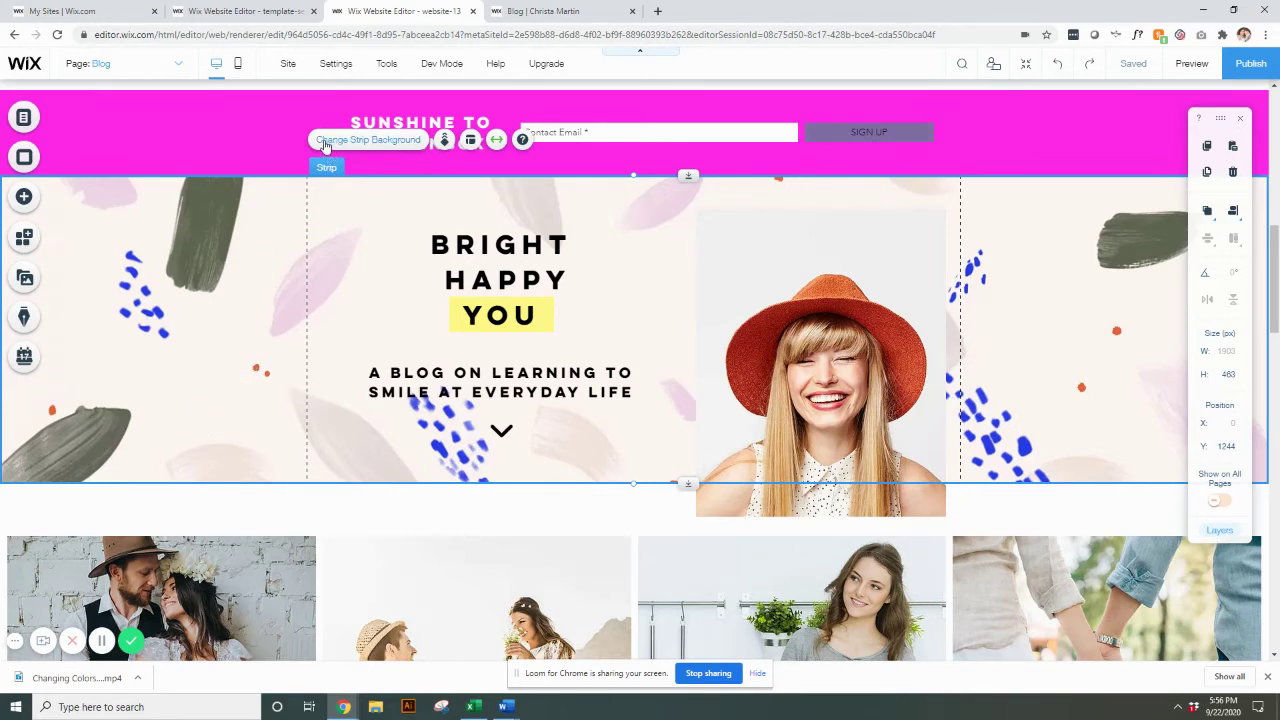
Give the hero strip a solid pale peach #FFEDE6 background colour.
left_click(365, 142)
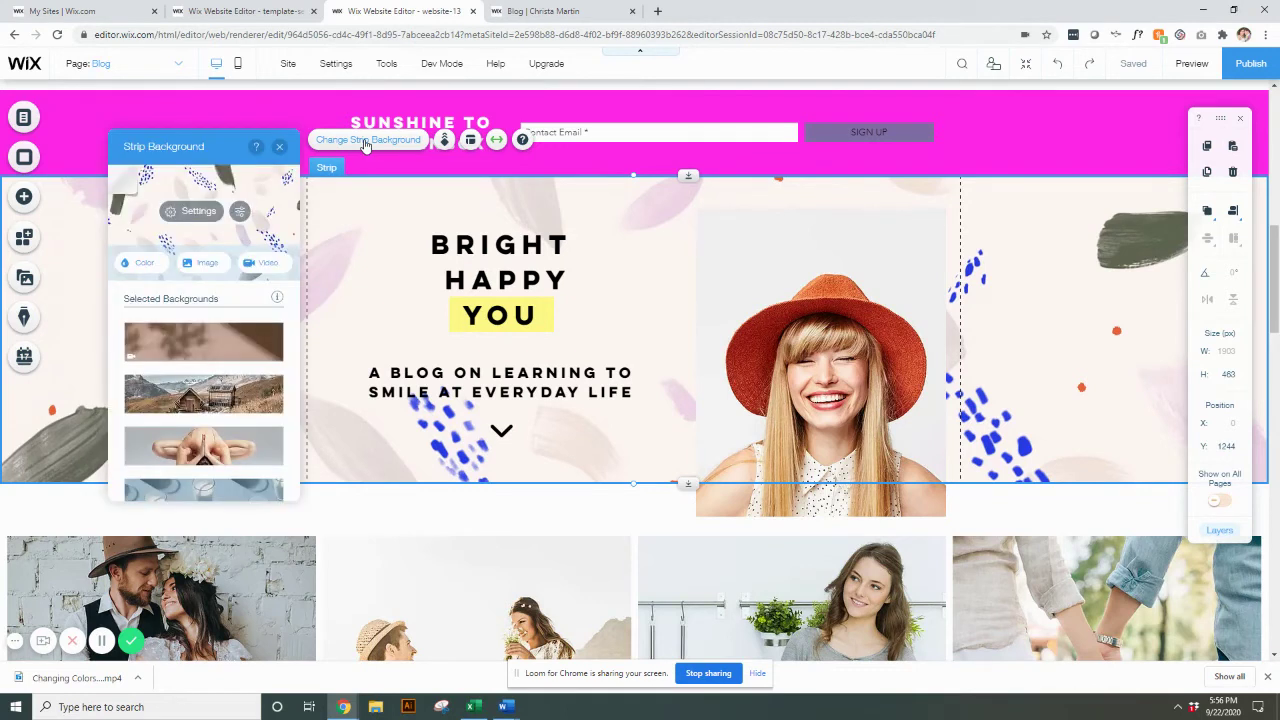
left_click(147, 266)
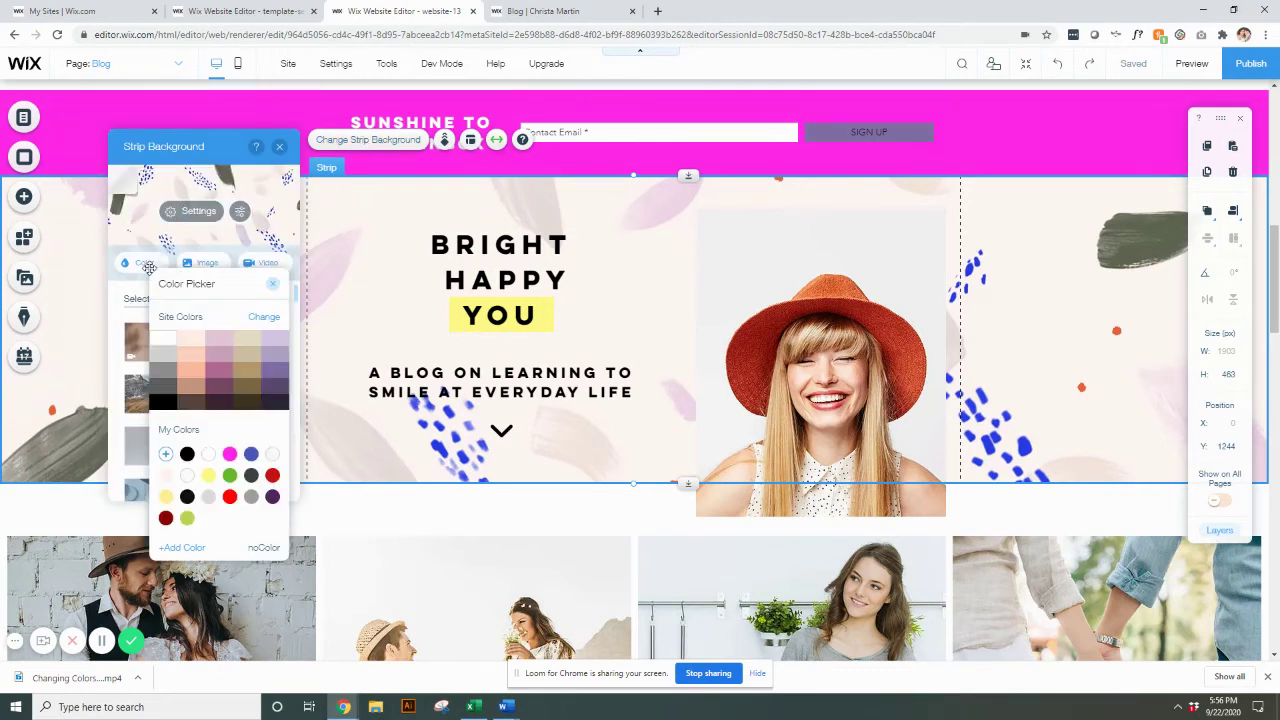
left_click(203, 348)
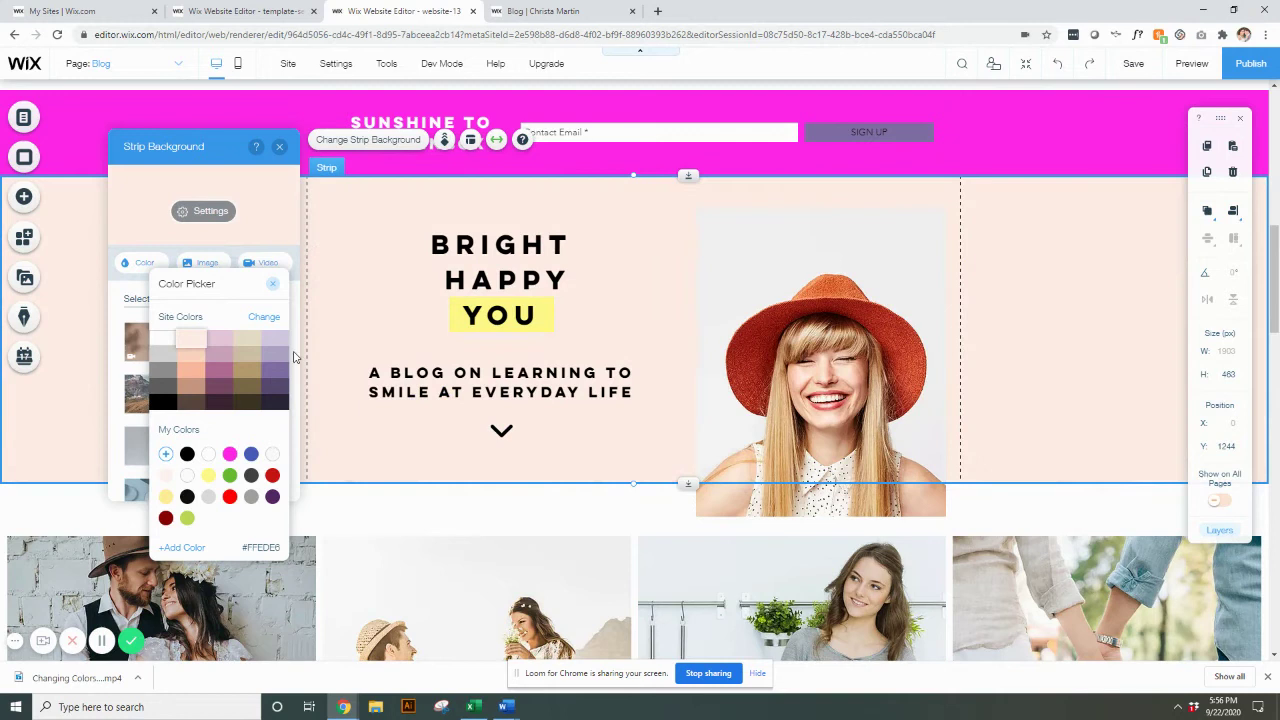
left_click(274, 289)
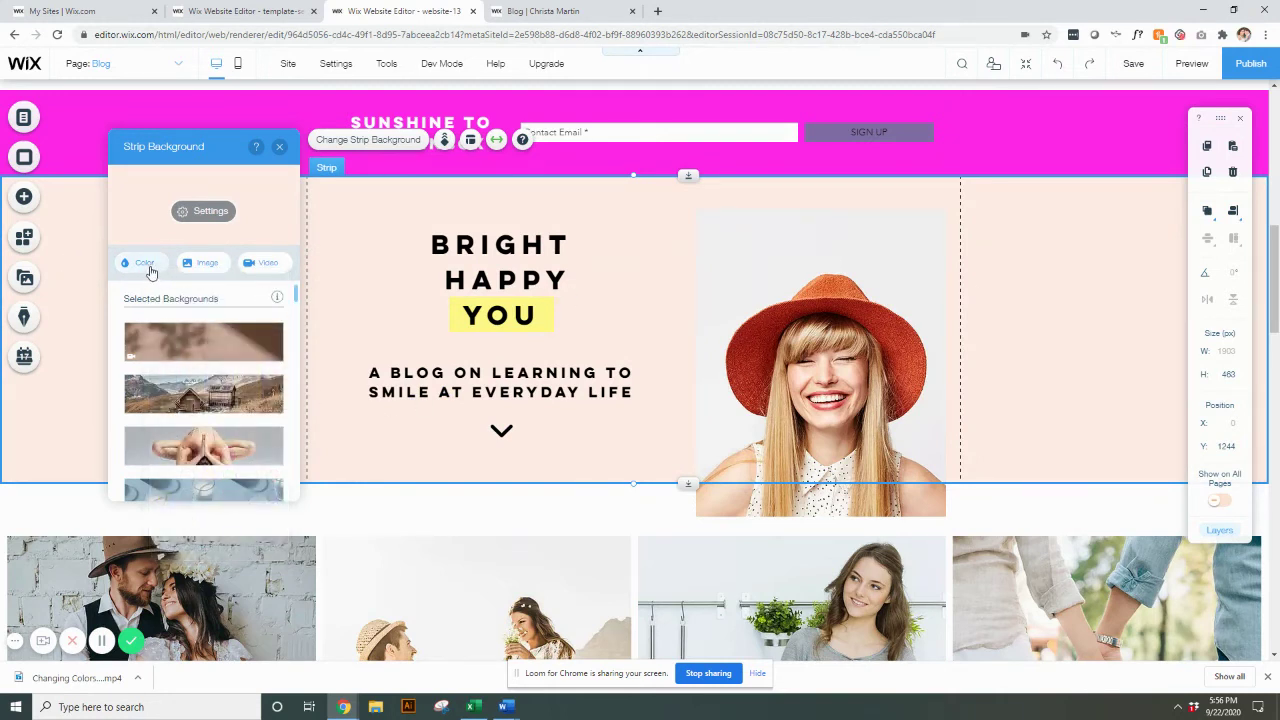
Apply the Small Strokes illustration from Media from Wix as the hero strip background.
left_click(198, 265)
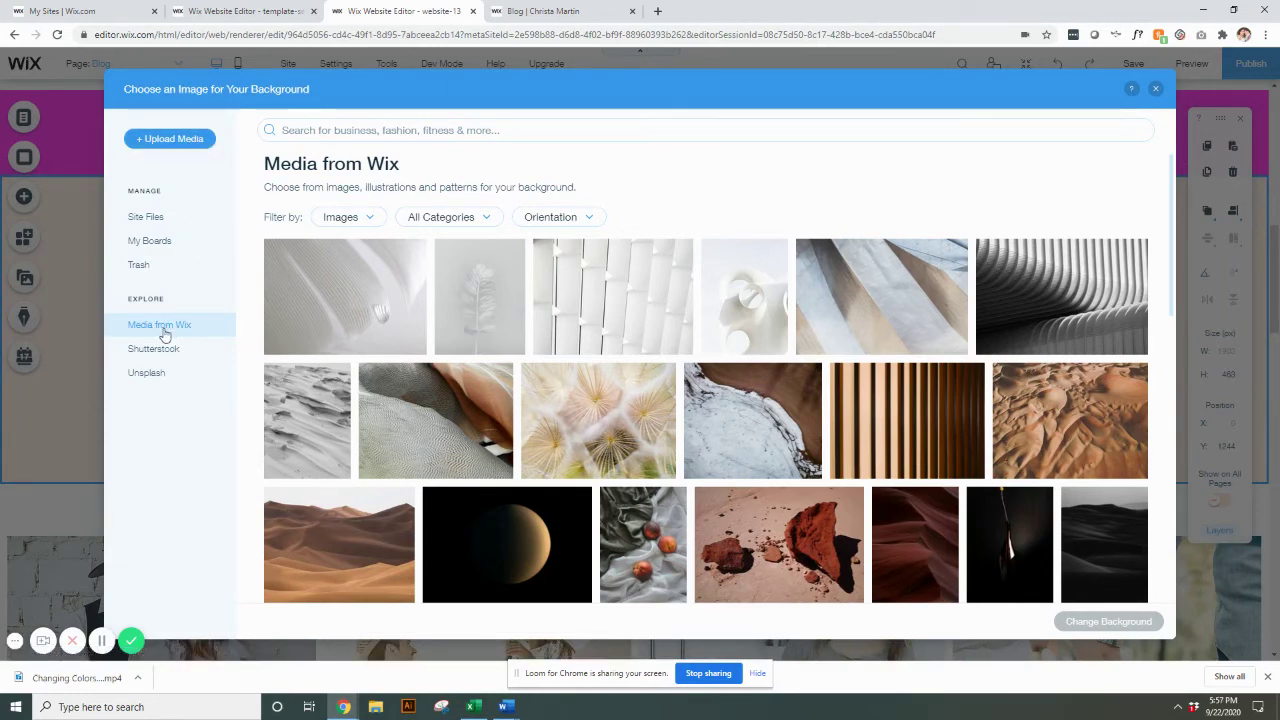
left_click(370, 222)
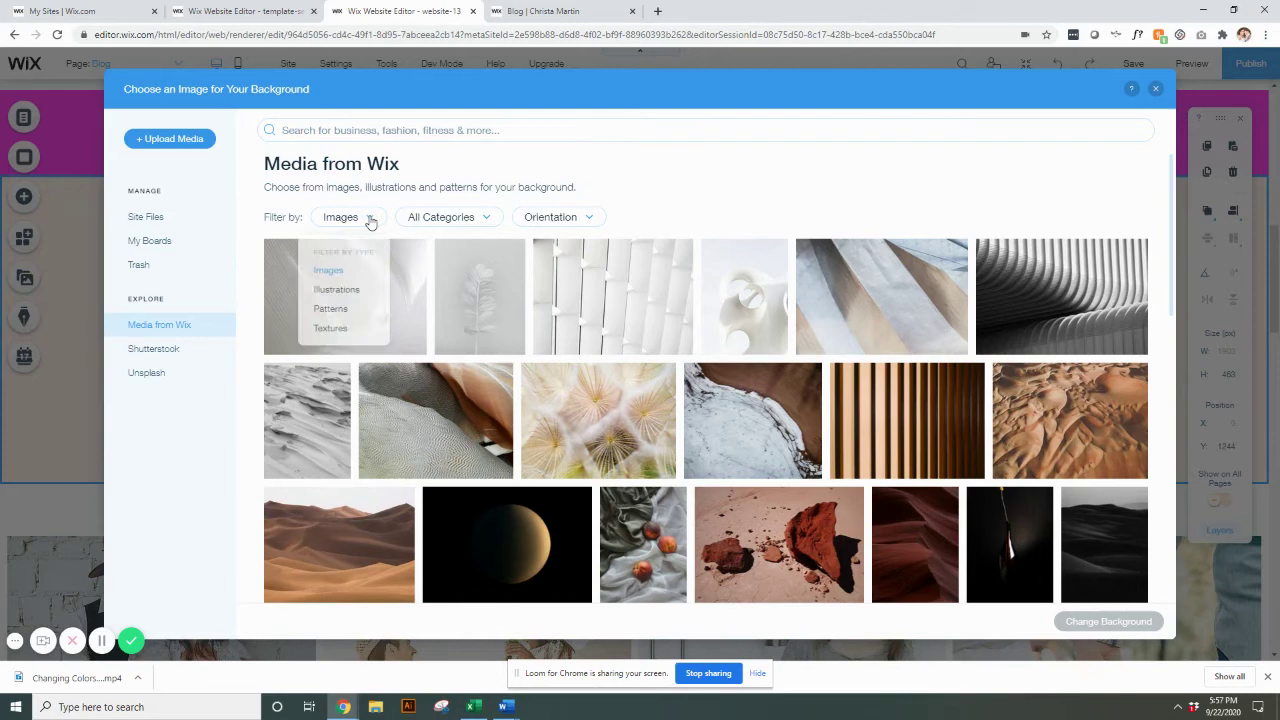
left_click(337, 292)
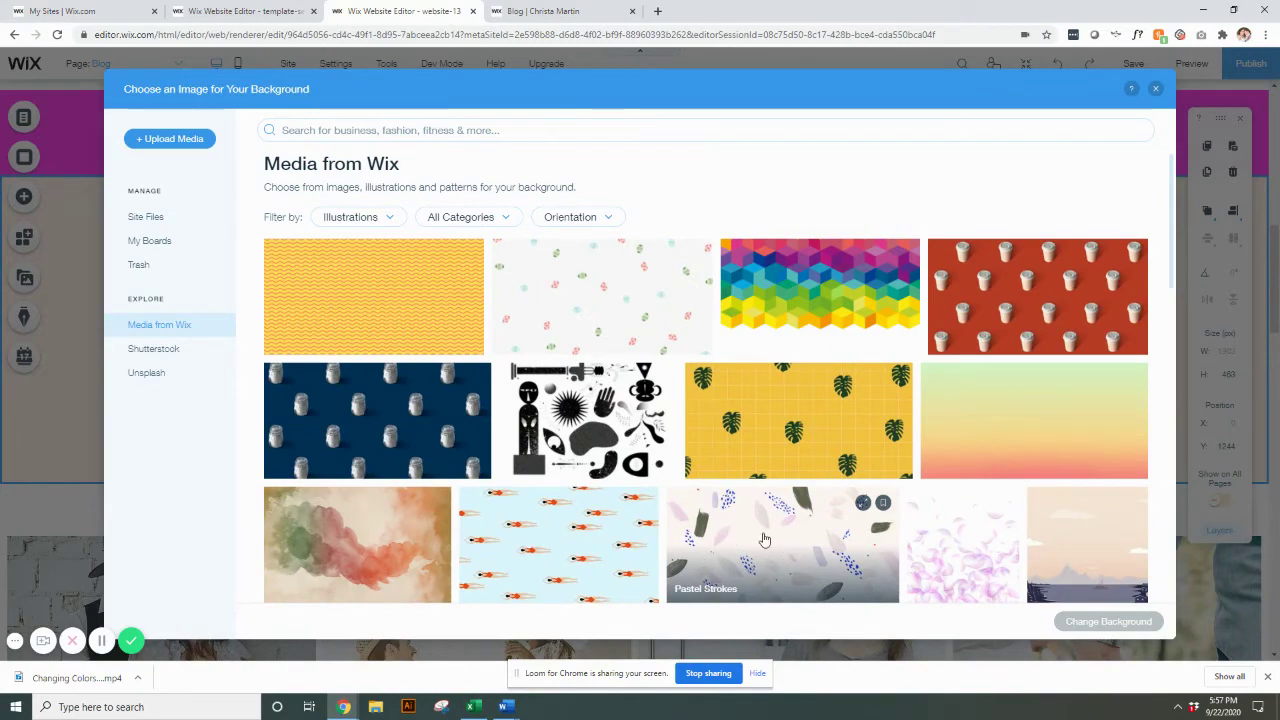
scroll(766, 537, "down", 5)
scroll(829, 511, "down", 5)
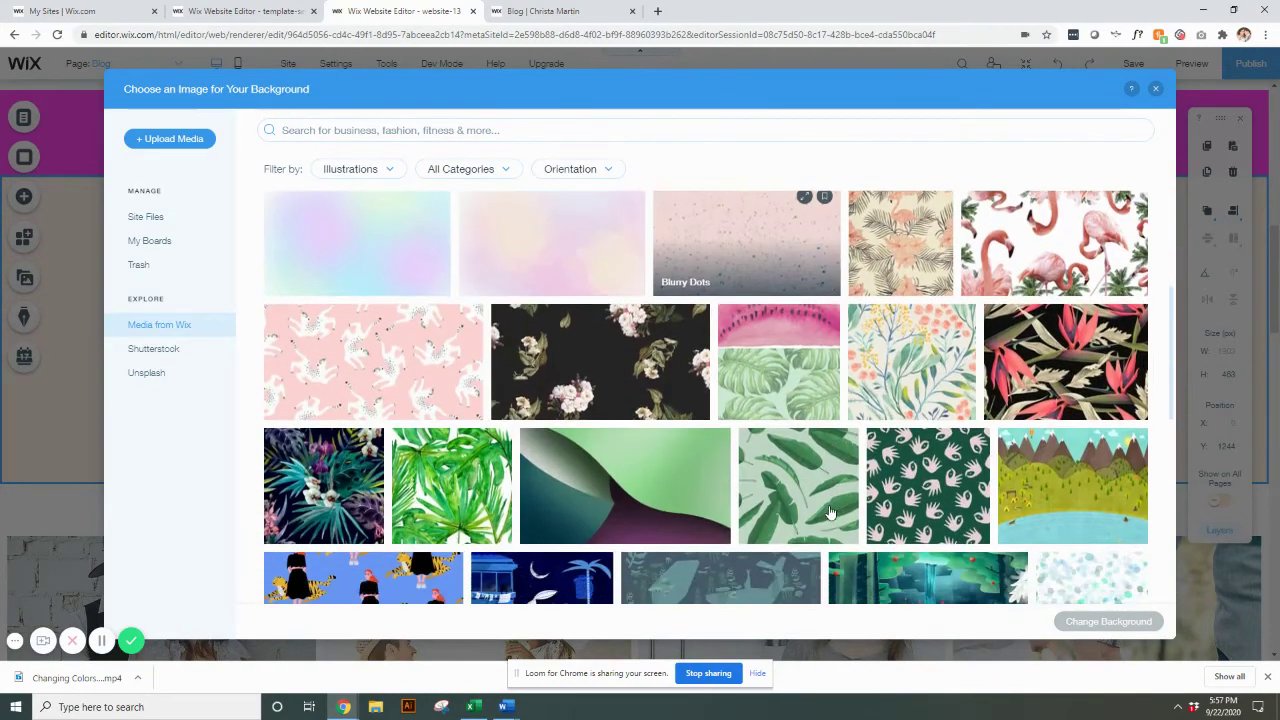
scroll(769, 490, "down", 3)
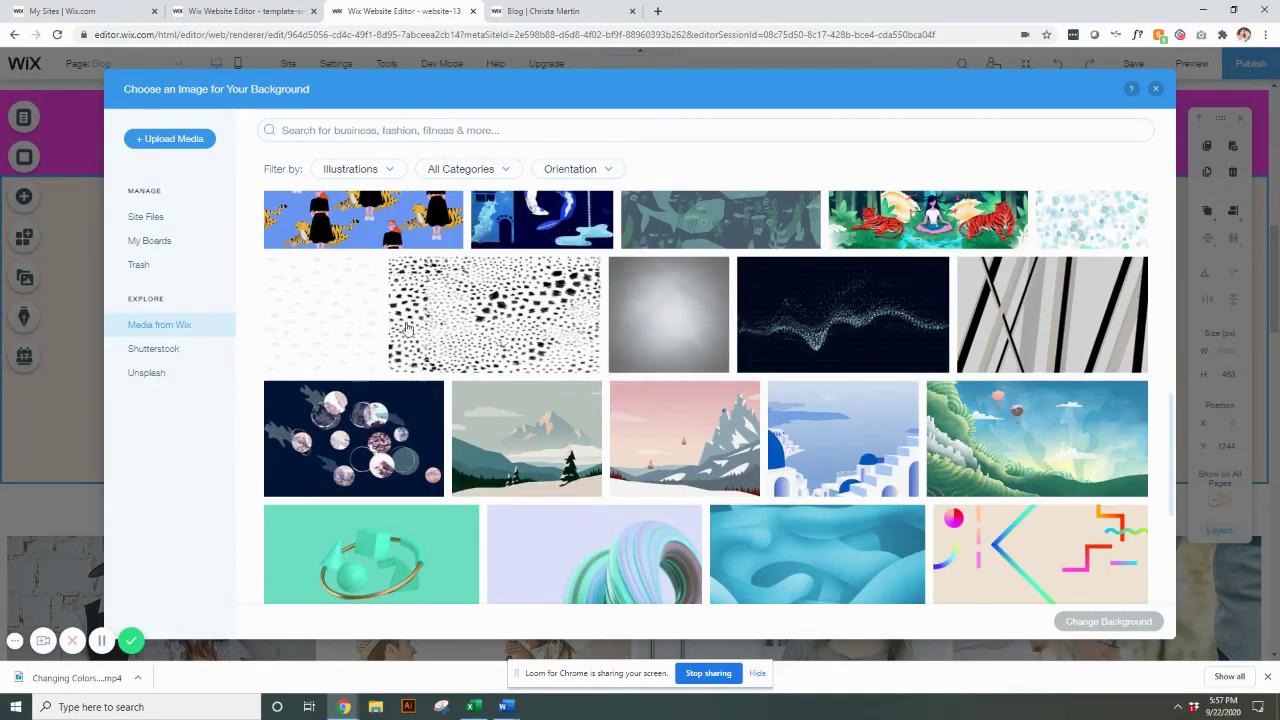
scroll(640, 410, "down", 1)
left_click(509, 323)
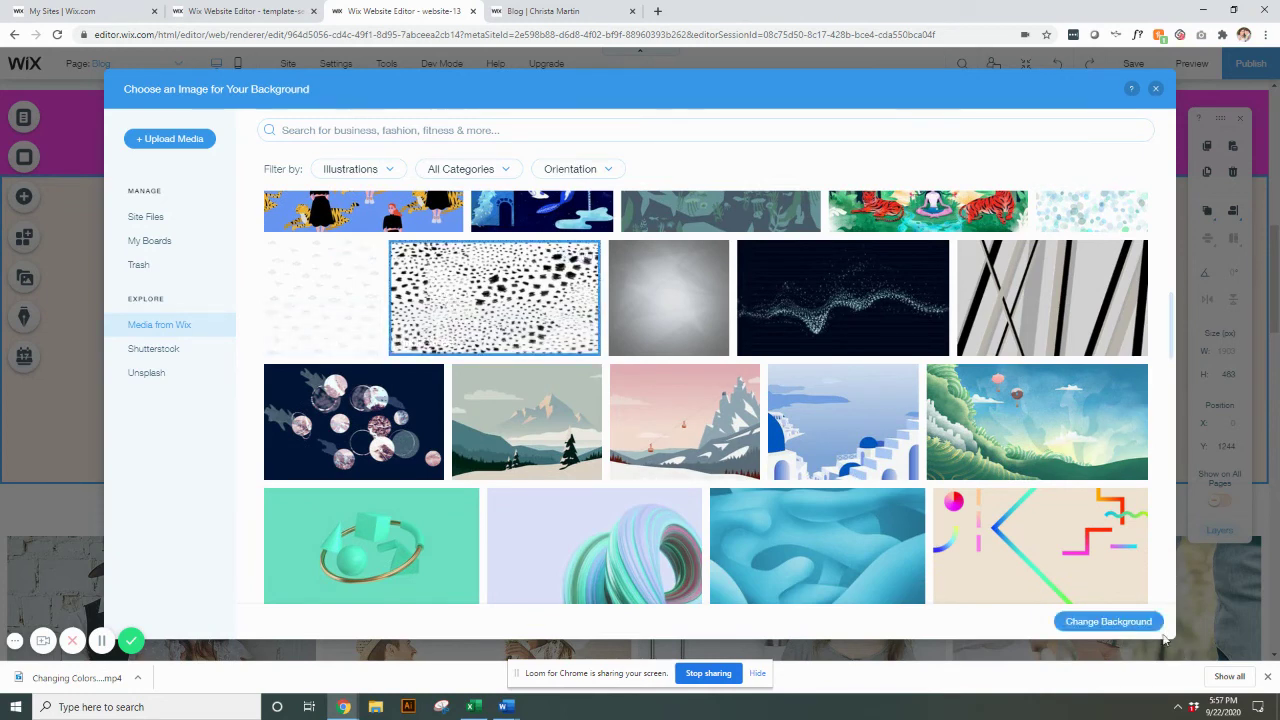
left_click(1096, 624)
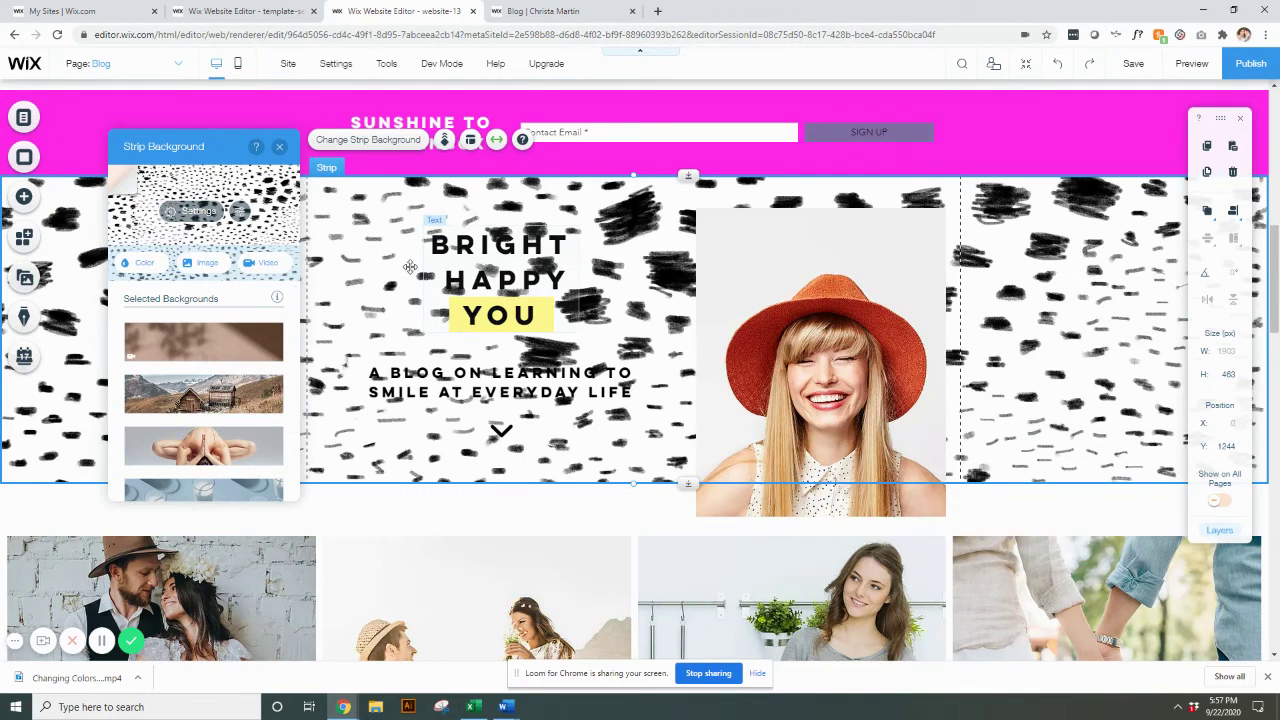
Set the strokes pattern to 16% image opacity over a lavender #AEA2C4 backing colour.
left_click(195, 214)
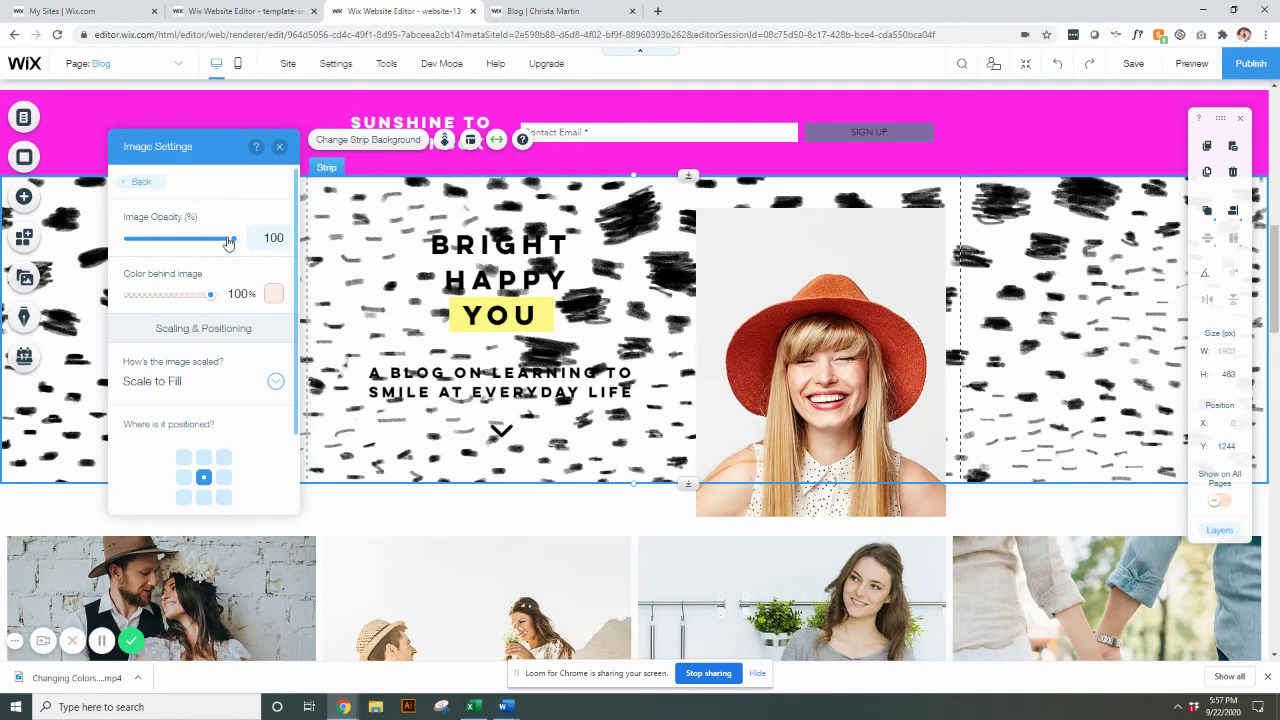
left_click_drag(232, 241, 157, 248)
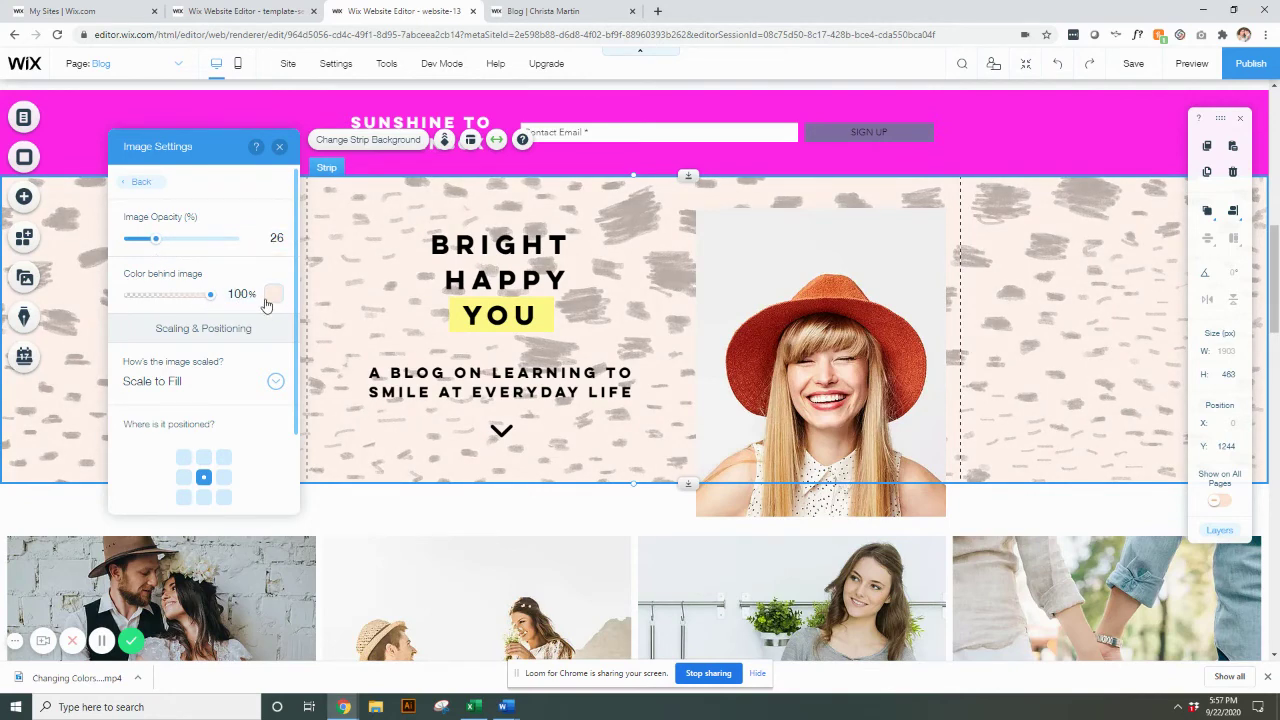
left_click(272, 295)
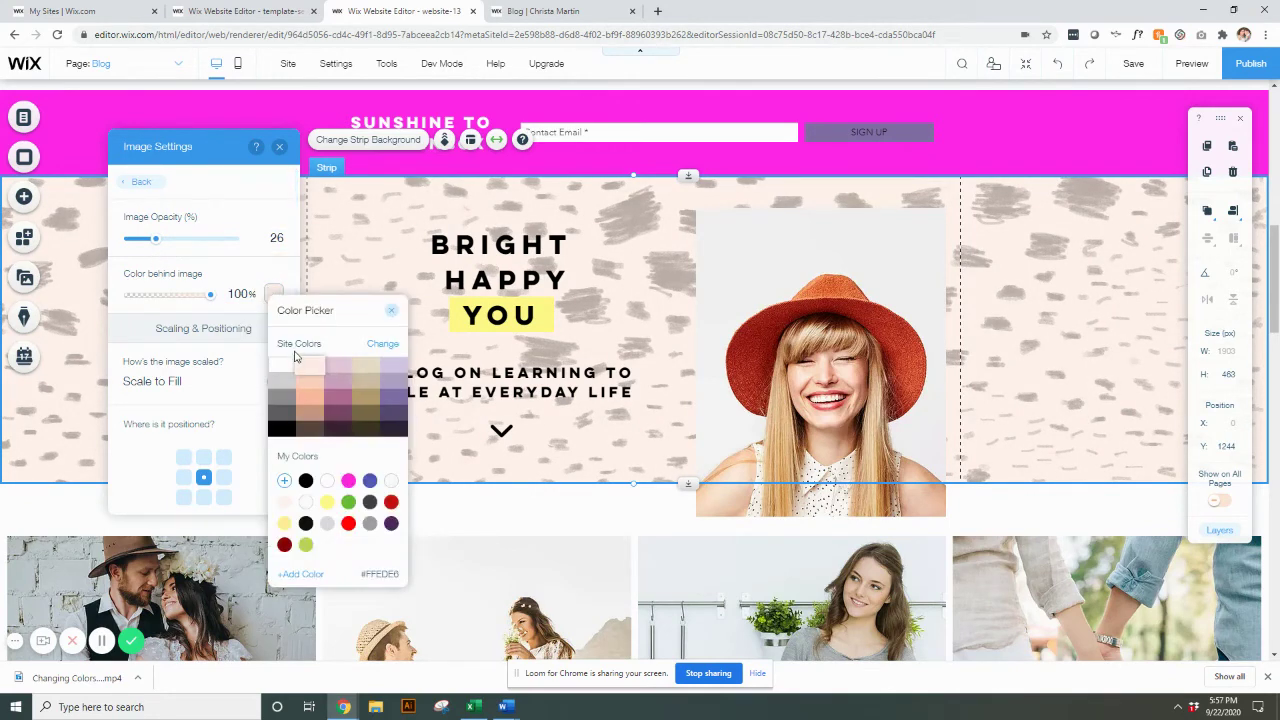
left_click(393, 393)
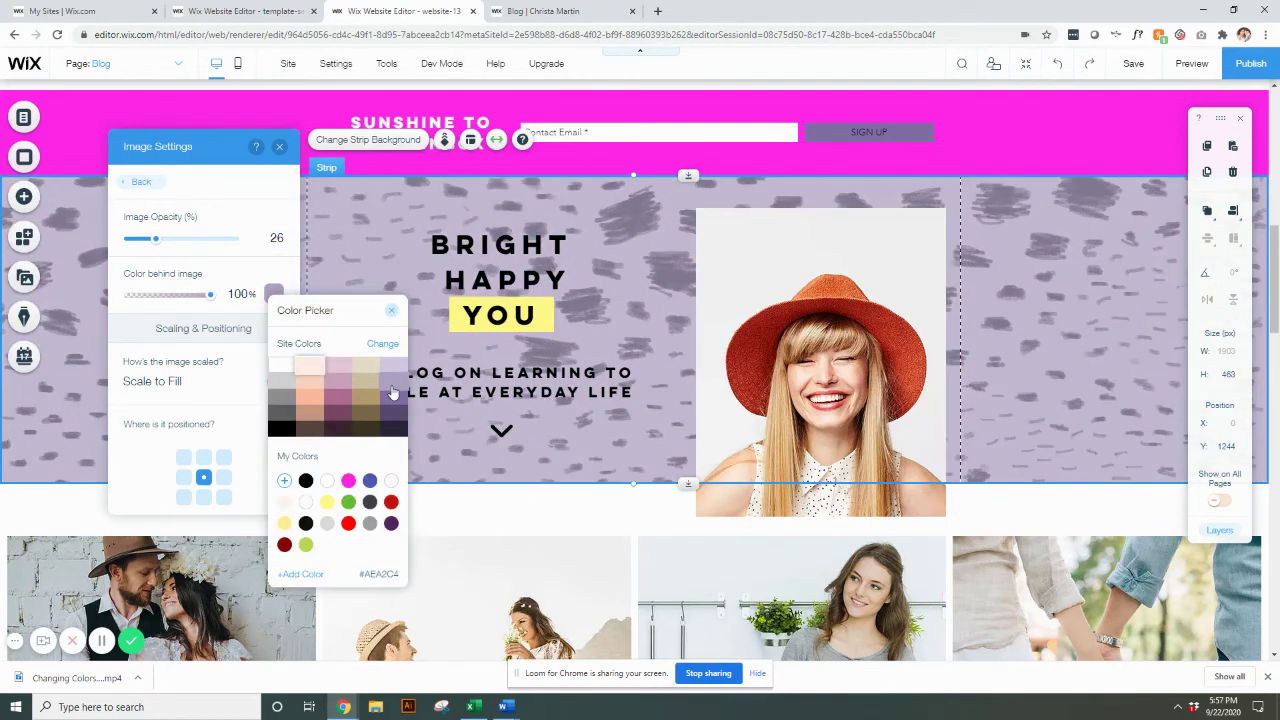
left_click(148, 244)
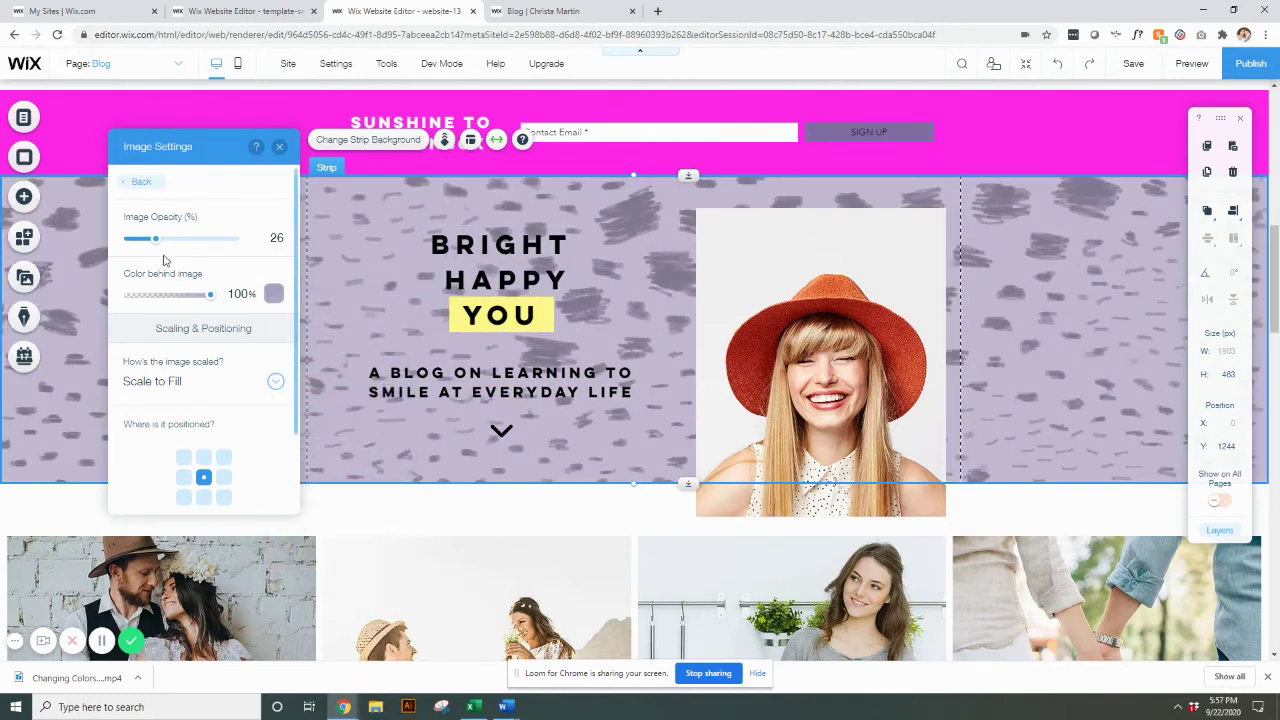
left_click_drag(156, 241, 145, 245)
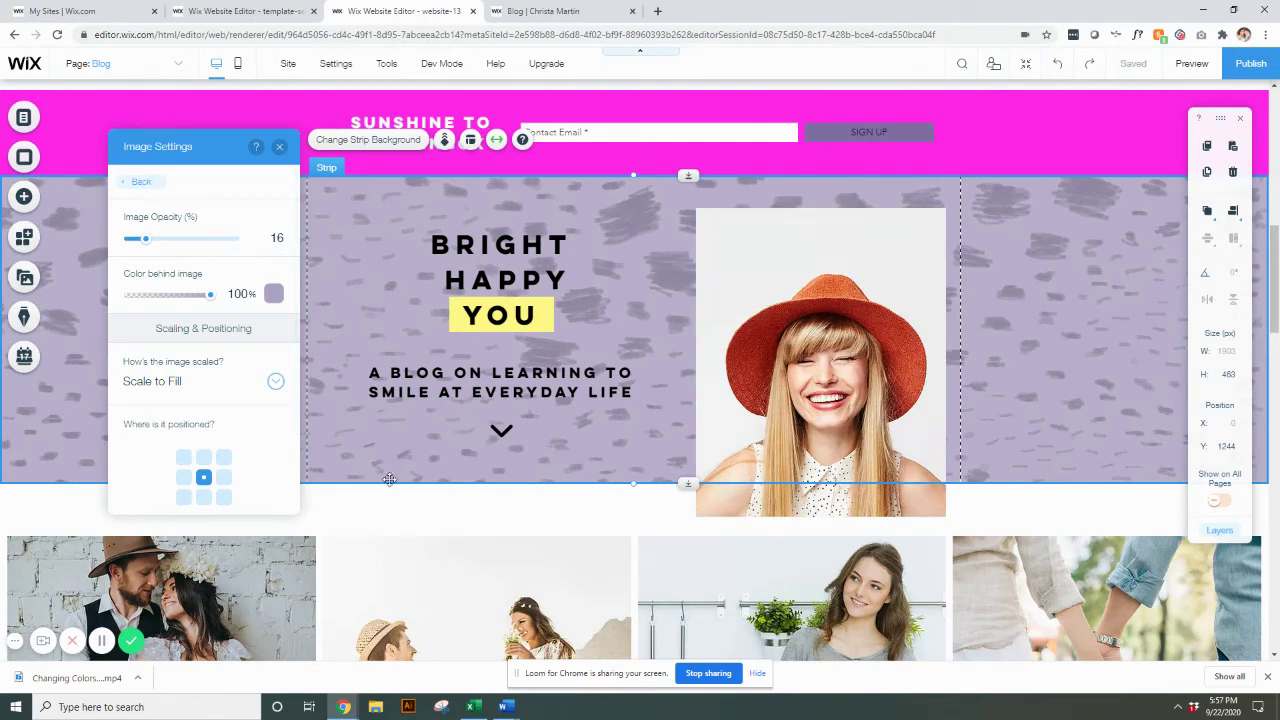
left_click(279, 147)
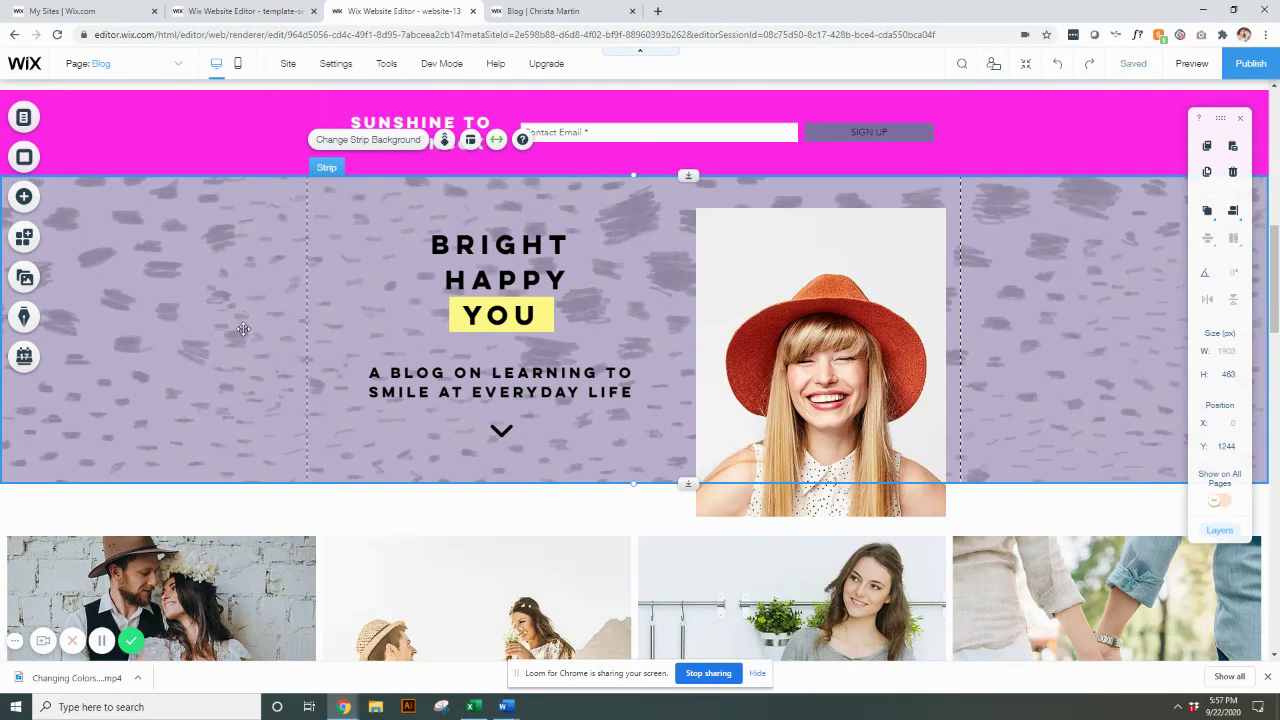
Swap the strip background for the Brush Stroke pattern from the Patterns media filter.
left_click(400, 141)
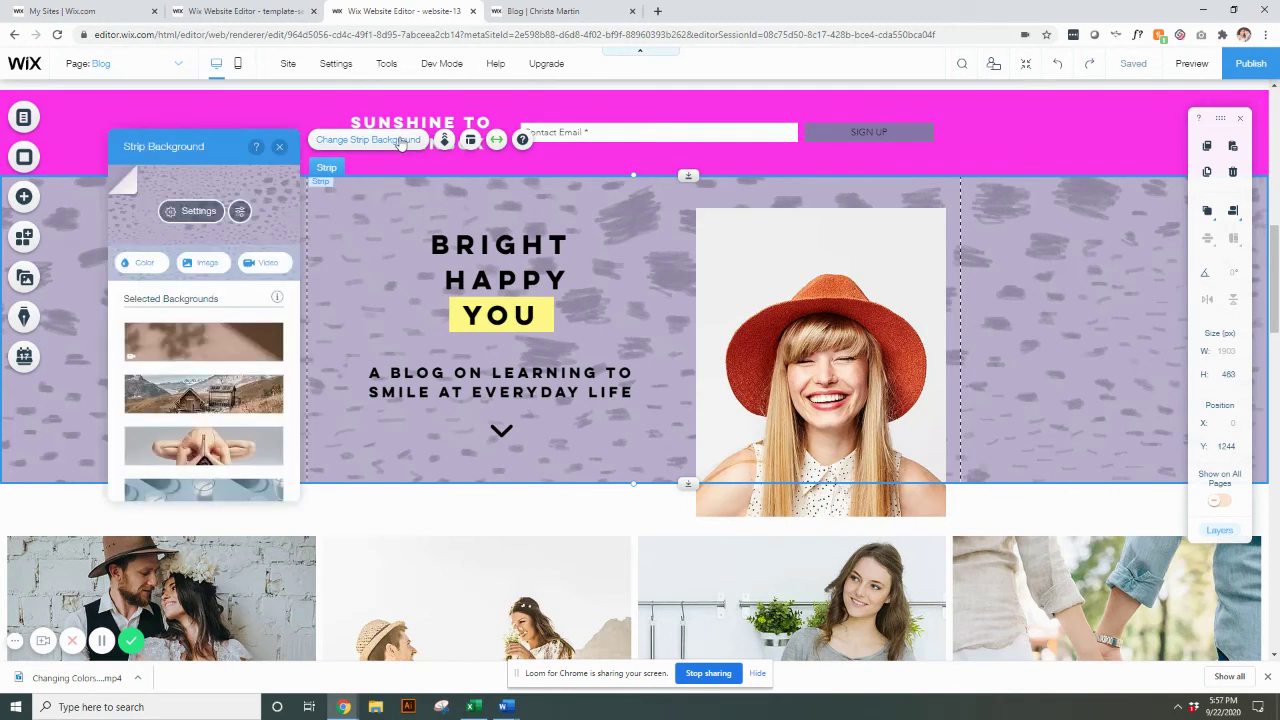
left_click(206, 264)
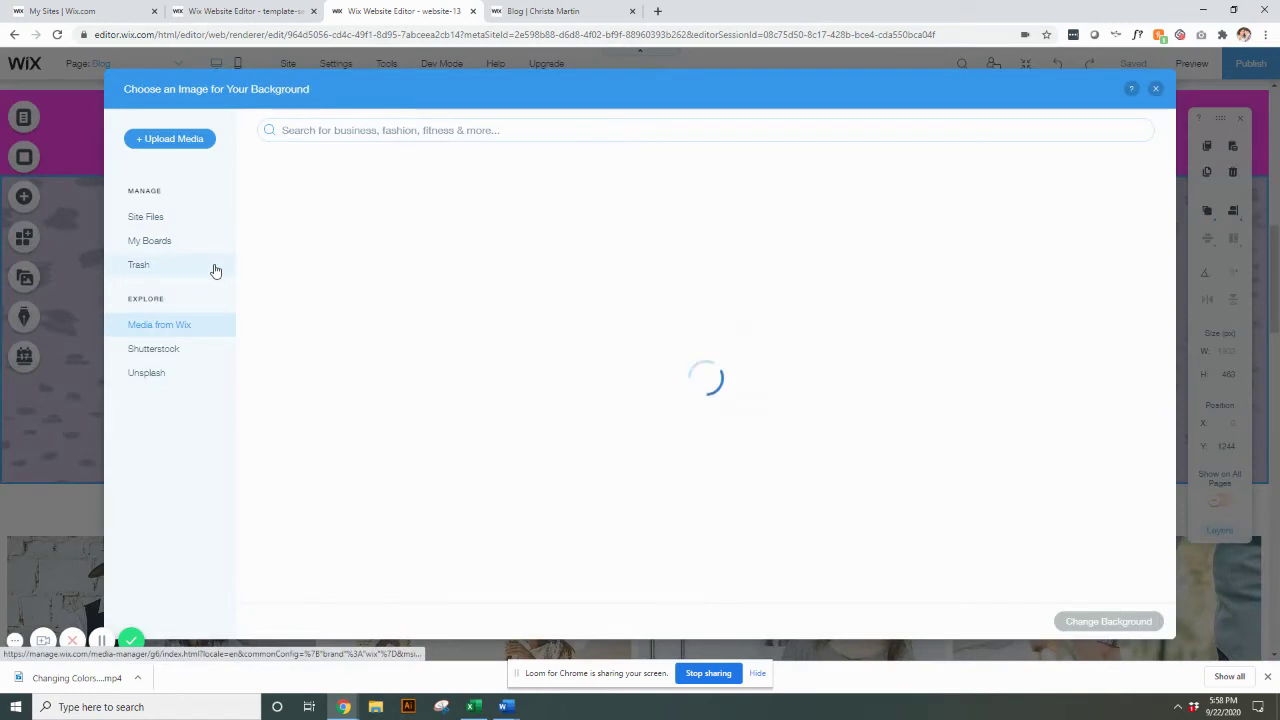
left_click(357, 218)
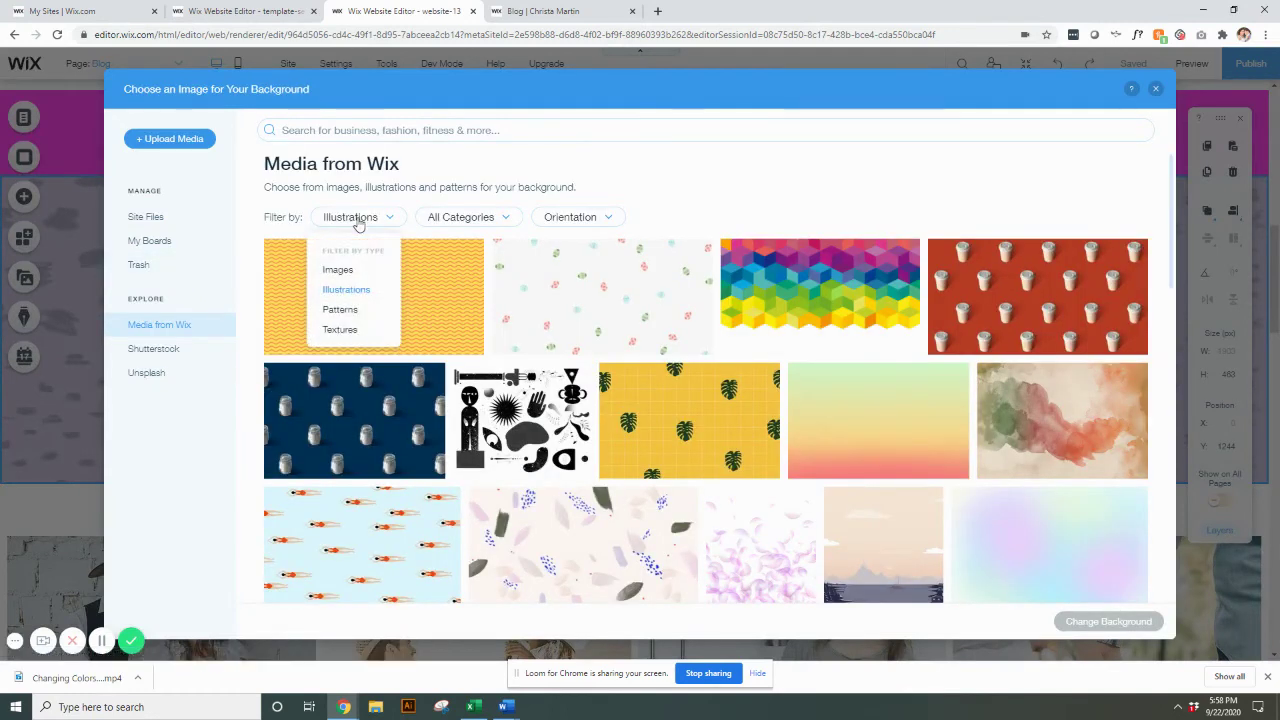
left_click(340, 310)
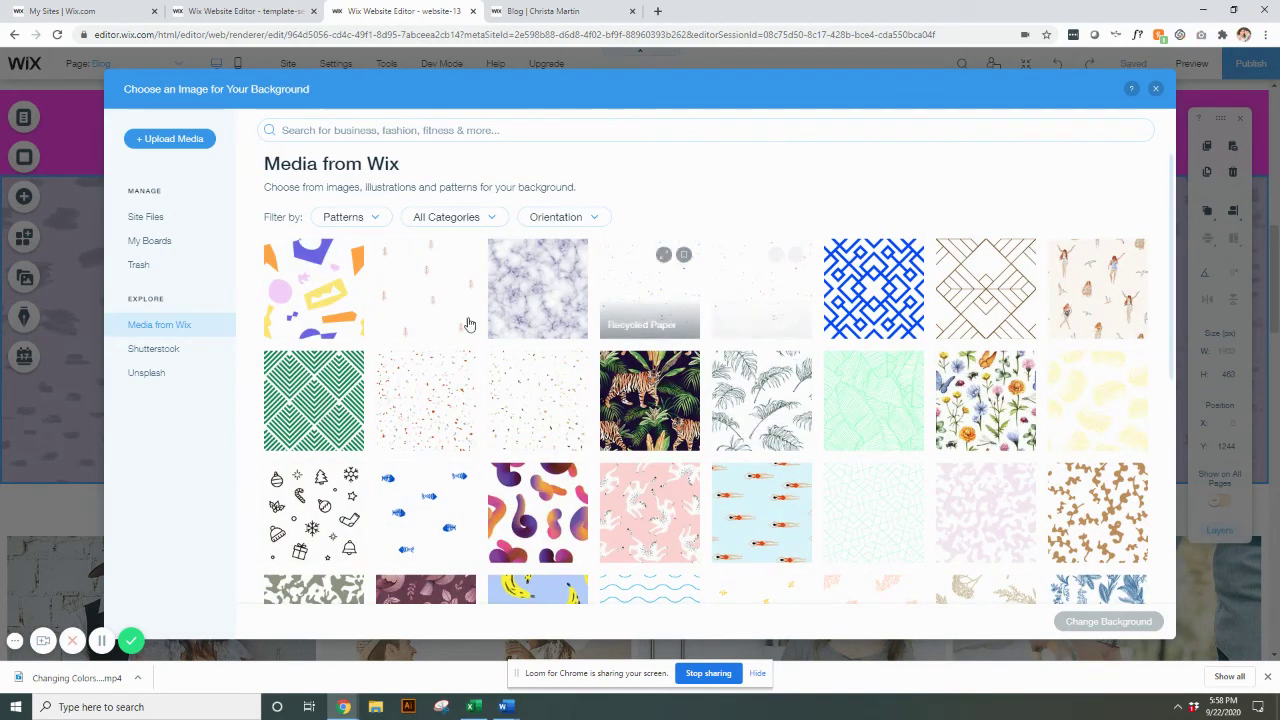
scroll(886, 334, "down", 2)
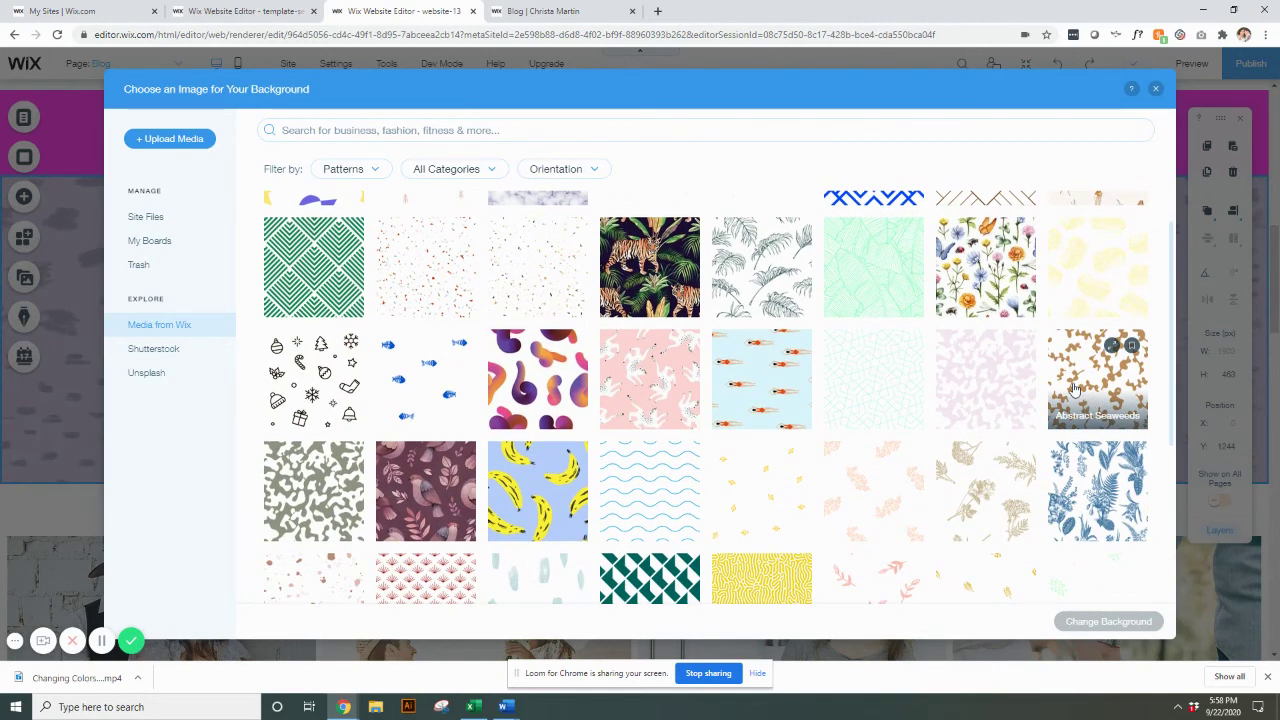
scroll(981, 395, "down", 1)
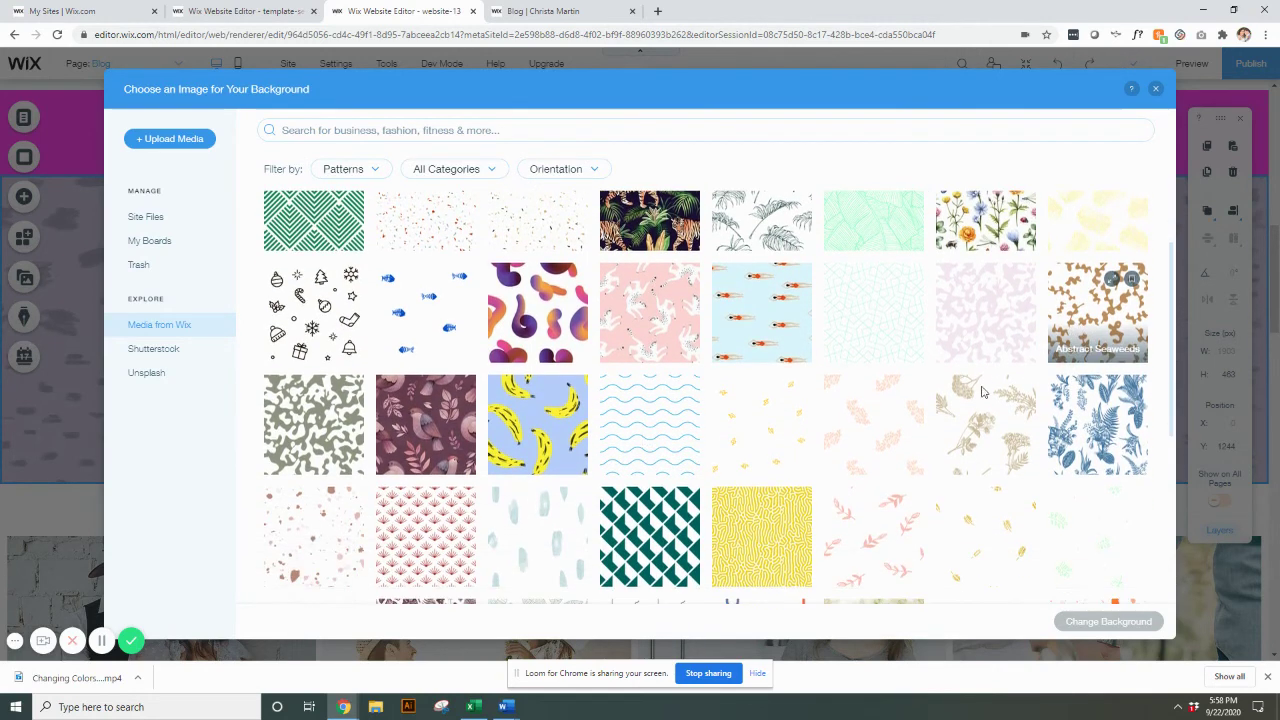
left_click(529, 538)
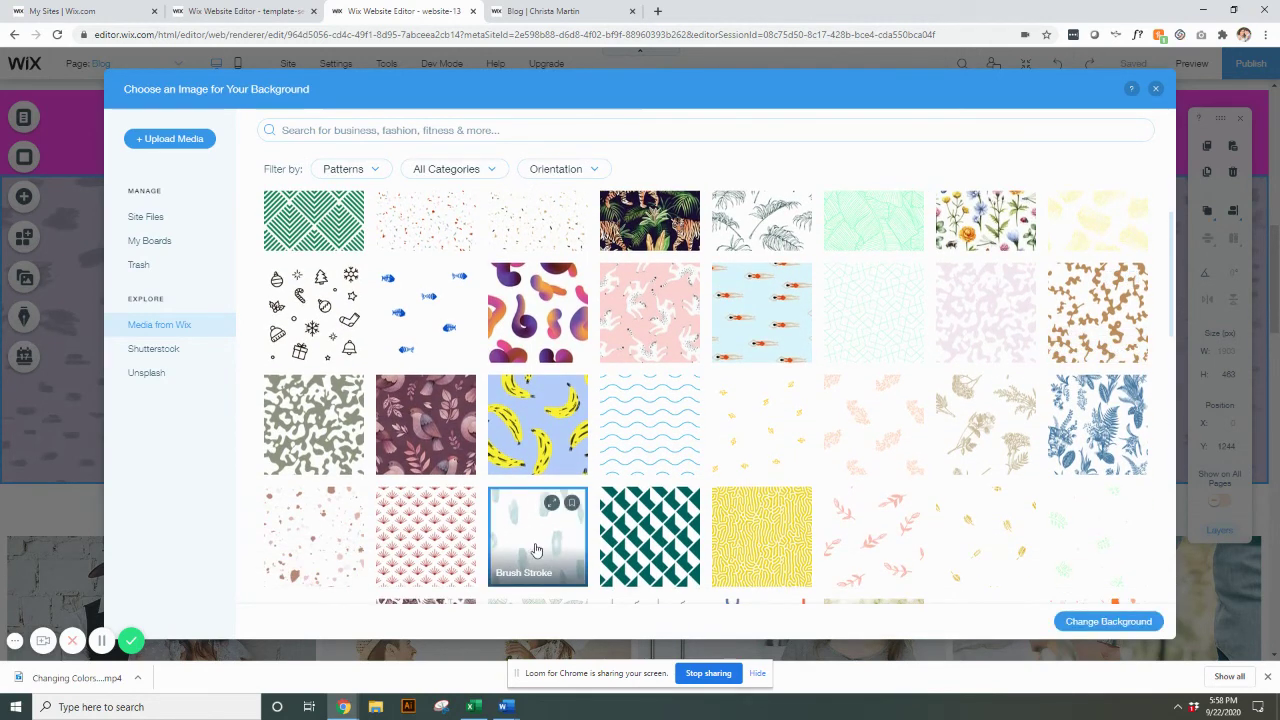
left_click(1063, 620)
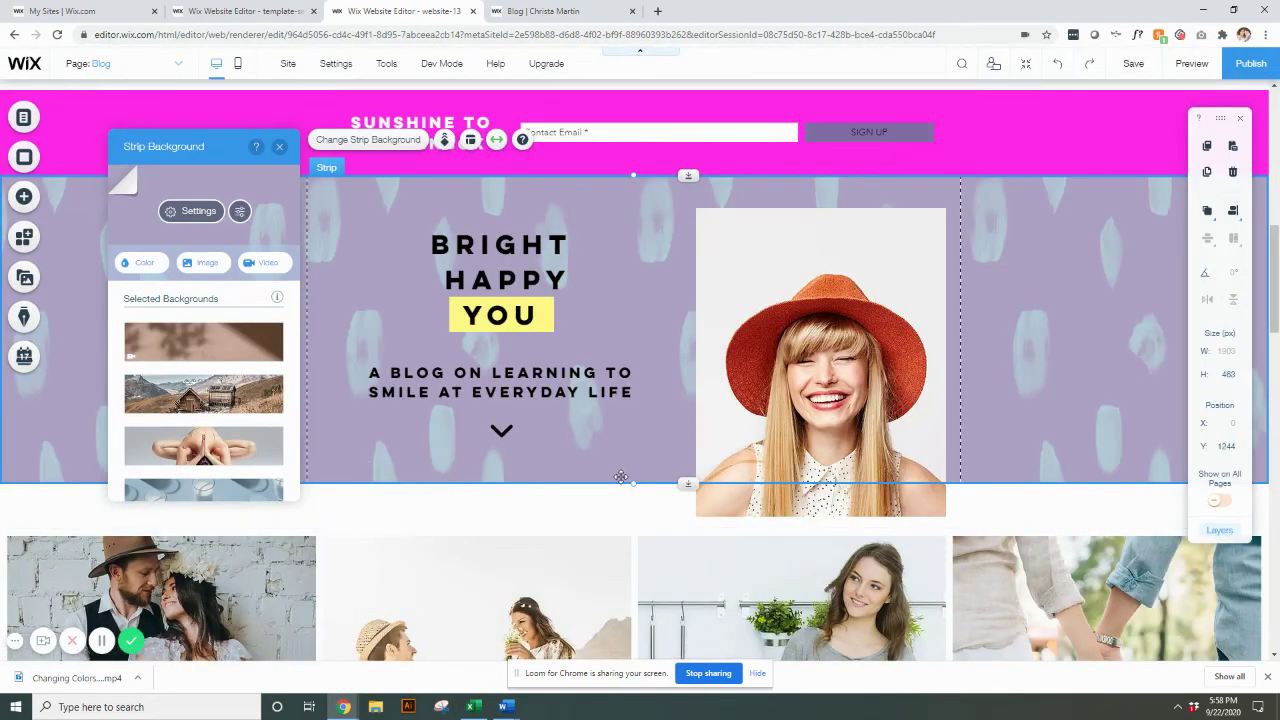
Change the colour behind the Brush Stroke pattern to light peach, keeping 100% opacity.
left_click(186, 218)
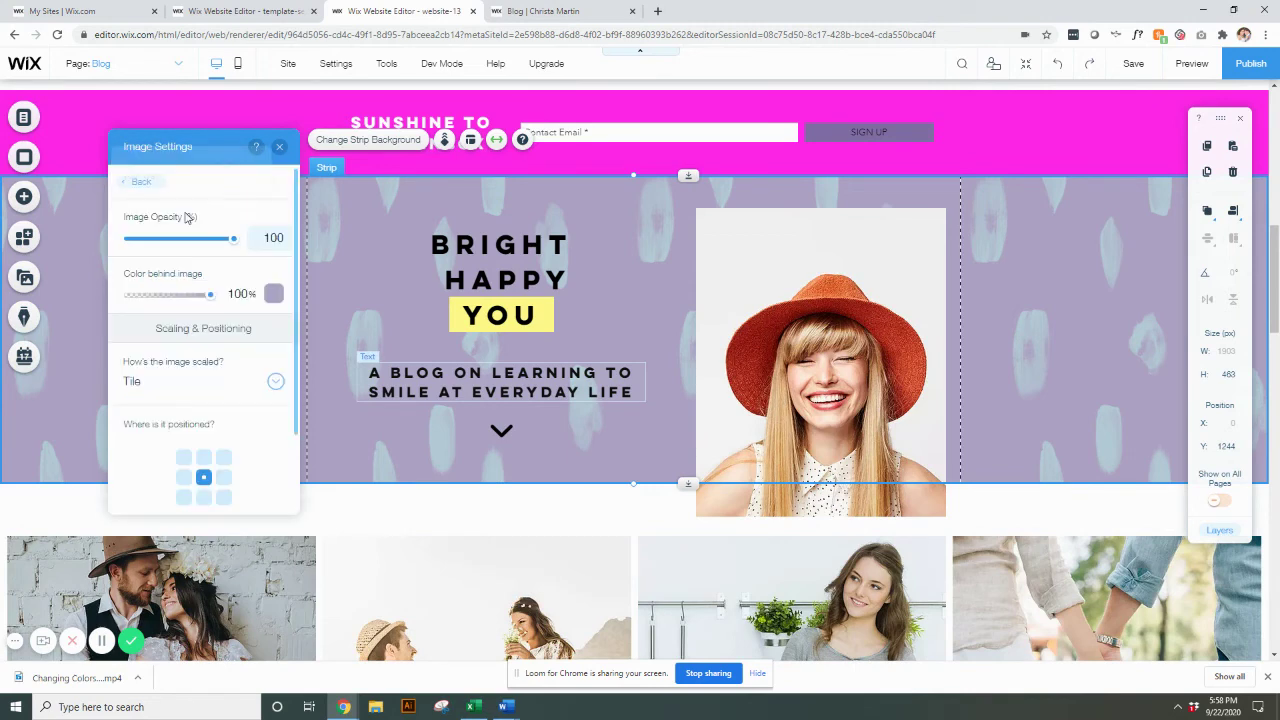
mouse_move(232, 245)
left_mouse_down()
mouse_move(143, 243)
mouse_move(237, 246)
left_mouse_up()
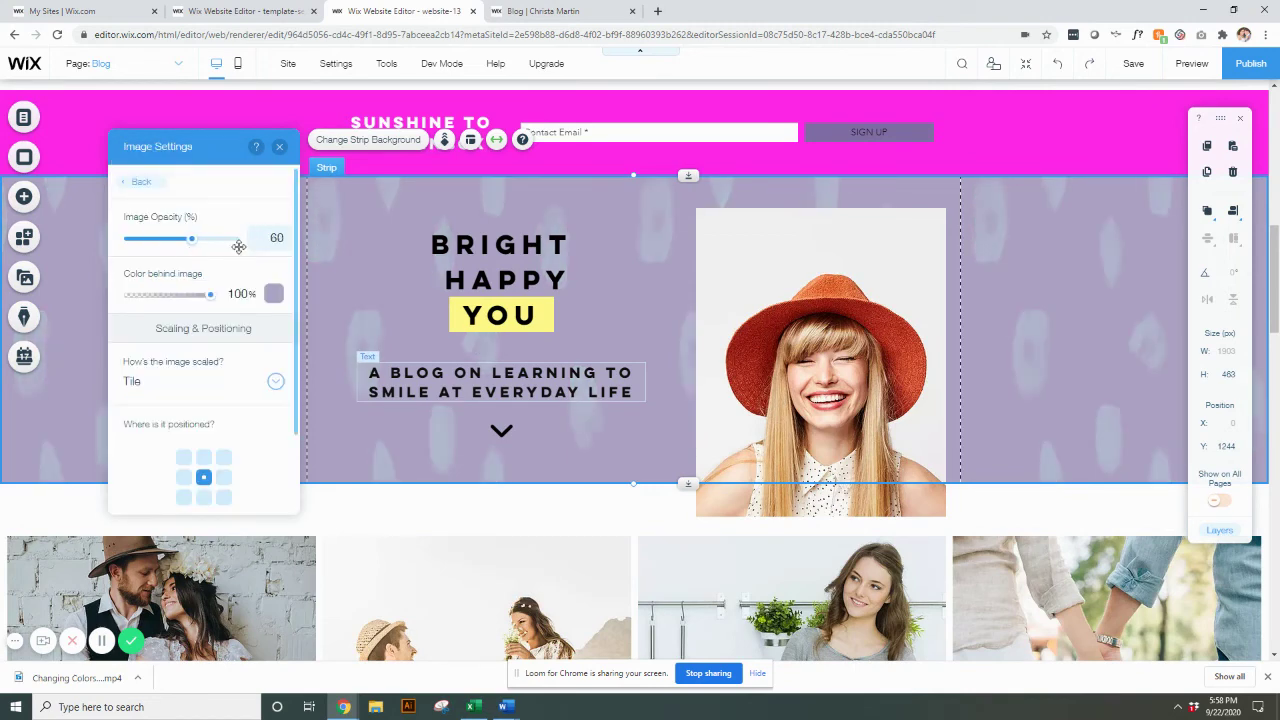
left_click(273, 293)
left_click(318, 368)
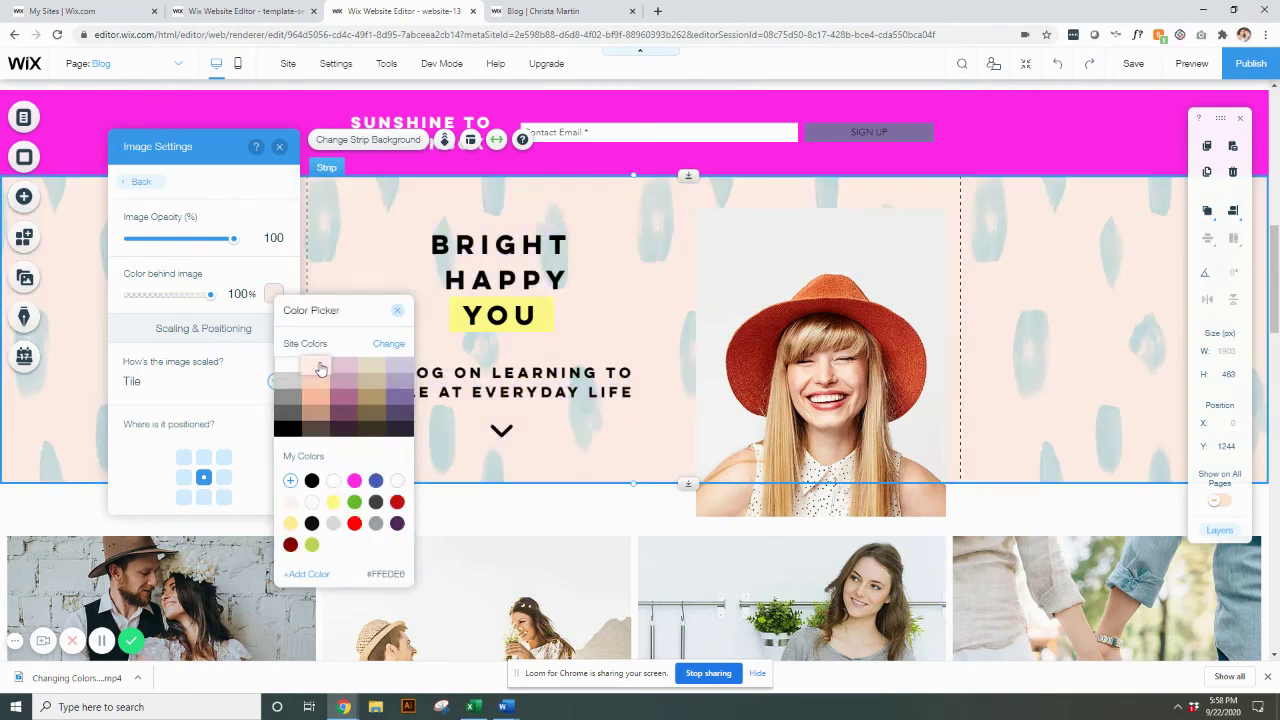
left_click(399, 314)
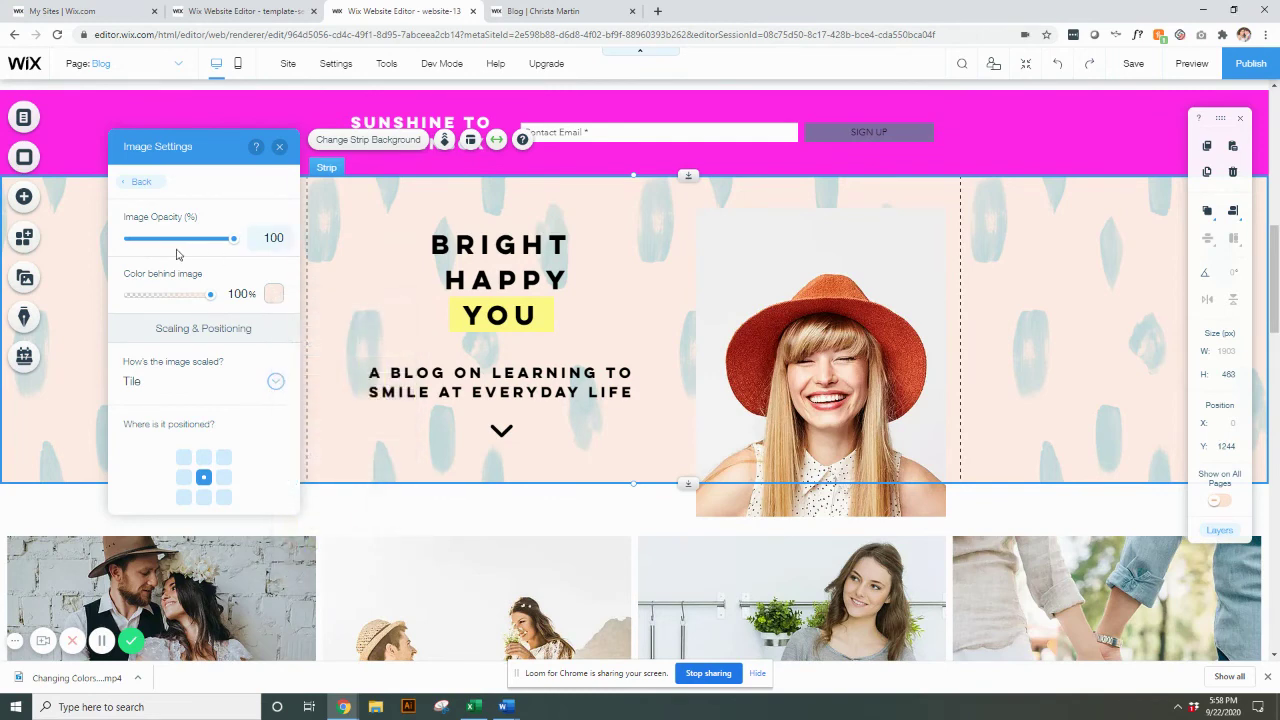
Replace the strip background with the light wood-grain texture from the Textures filter.
left_click(138, 184)
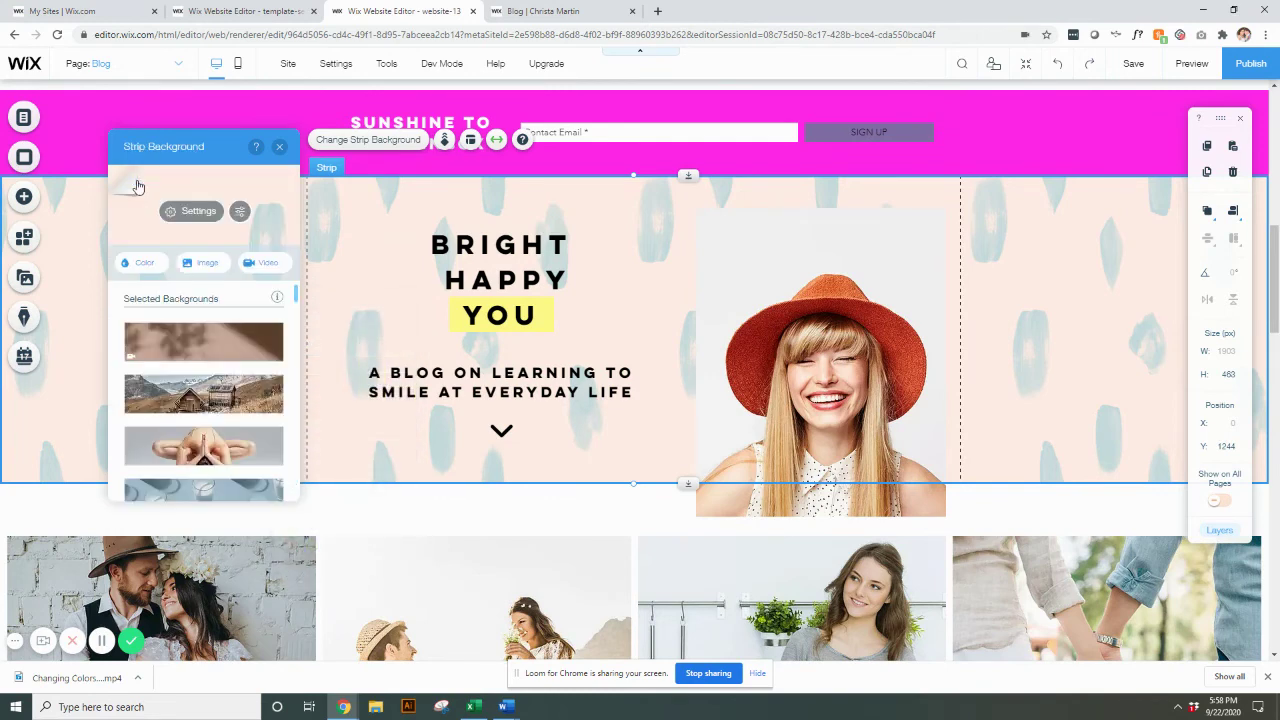
left_click(208, 263)
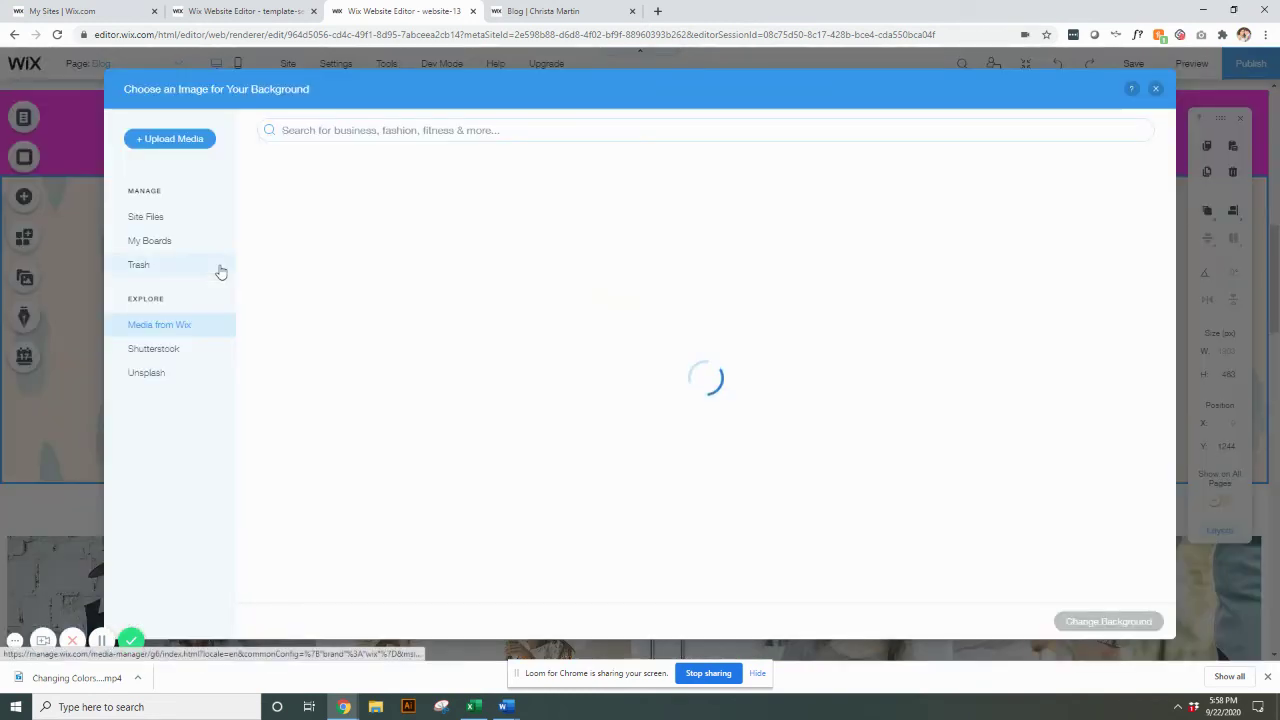
left_click(368, 226)
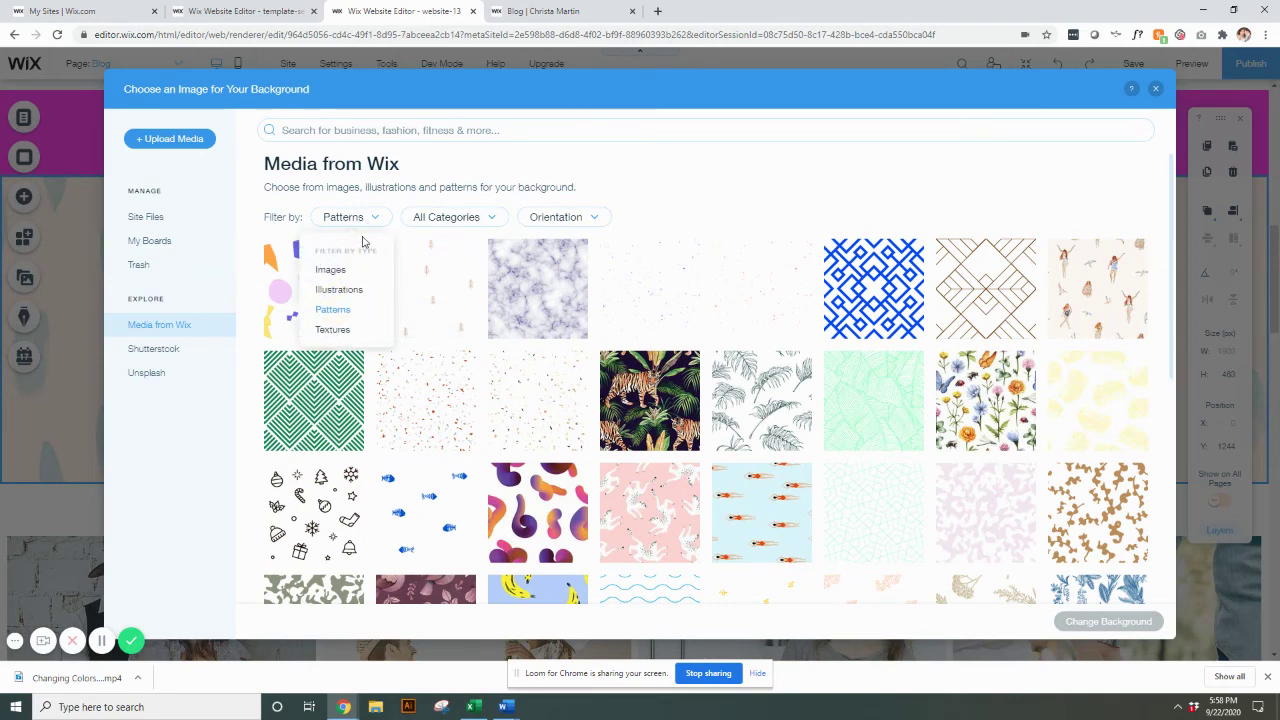
left_click(334, 329)
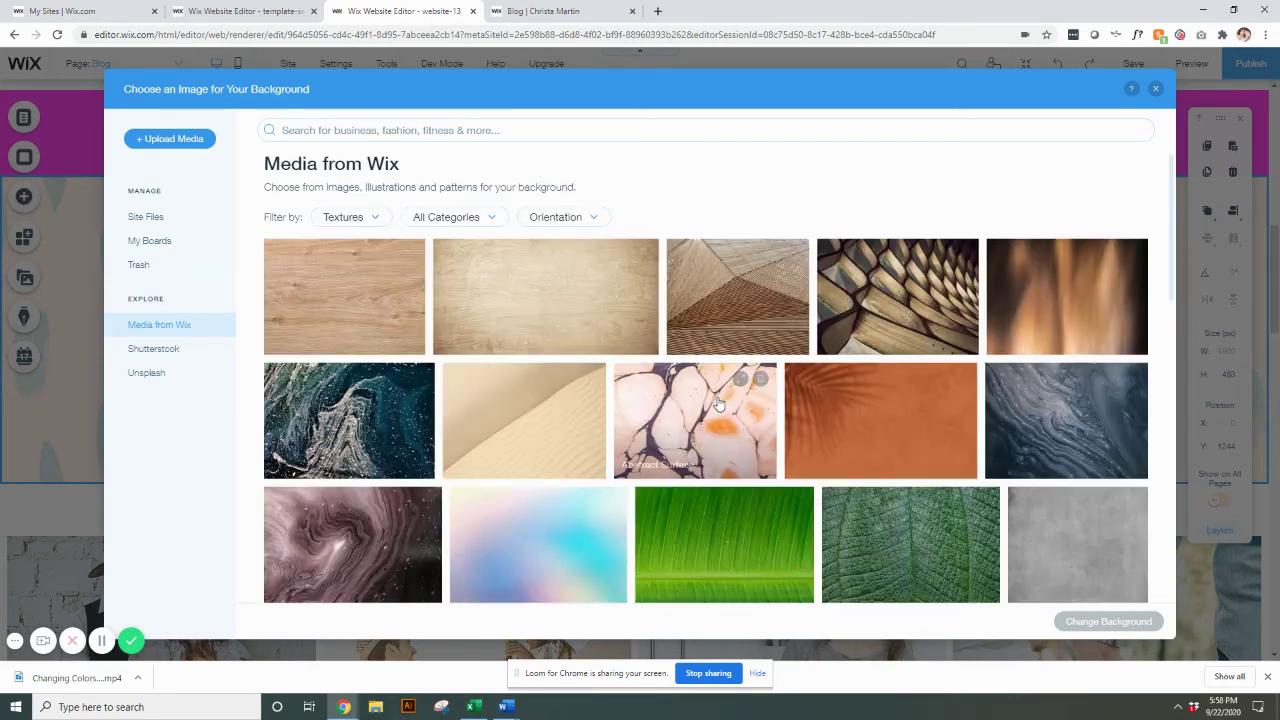
left_click(491, 294)
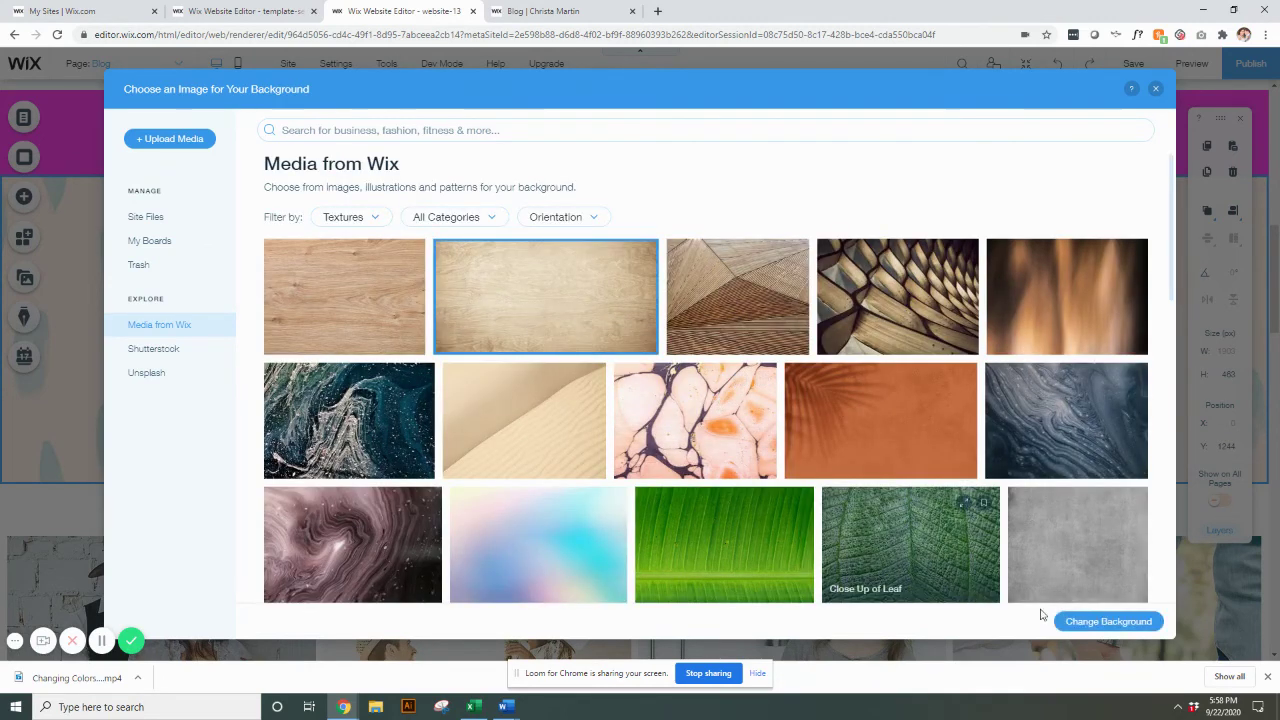
left_click(1086, 625)
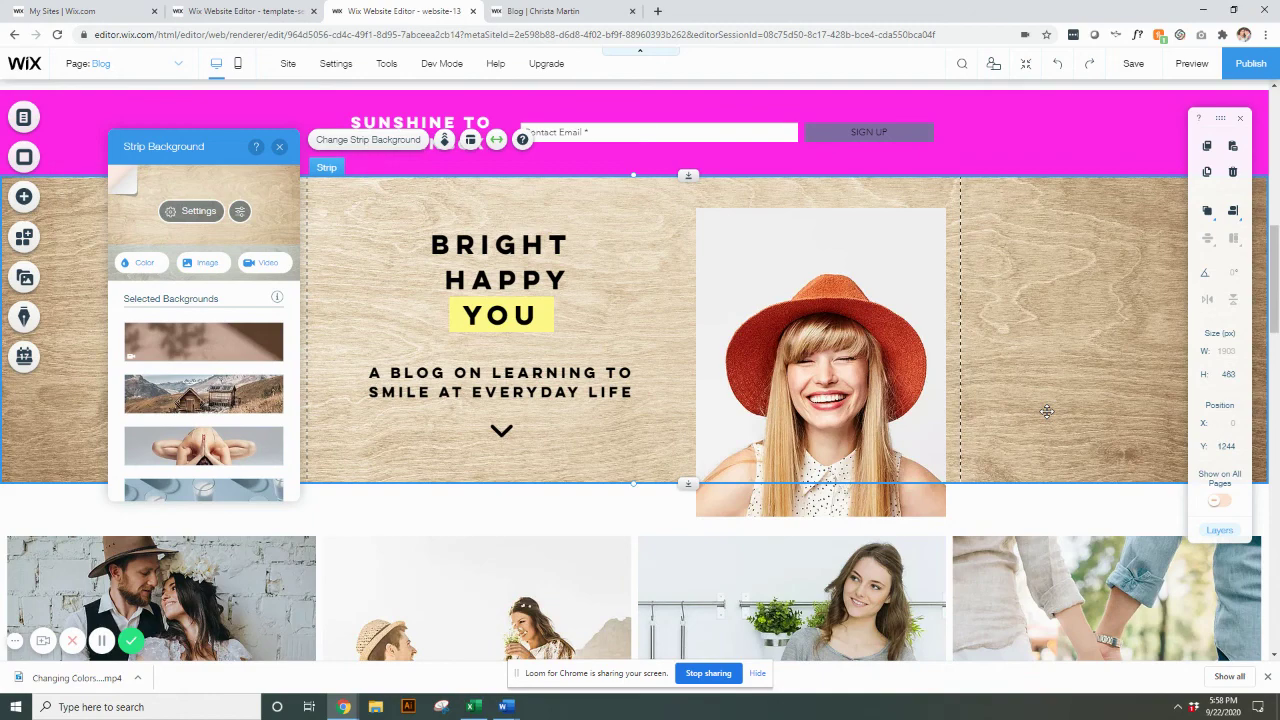
Reselect the wood-textured hero strip and reopen its Strip Background options.
left_click(860, 420)
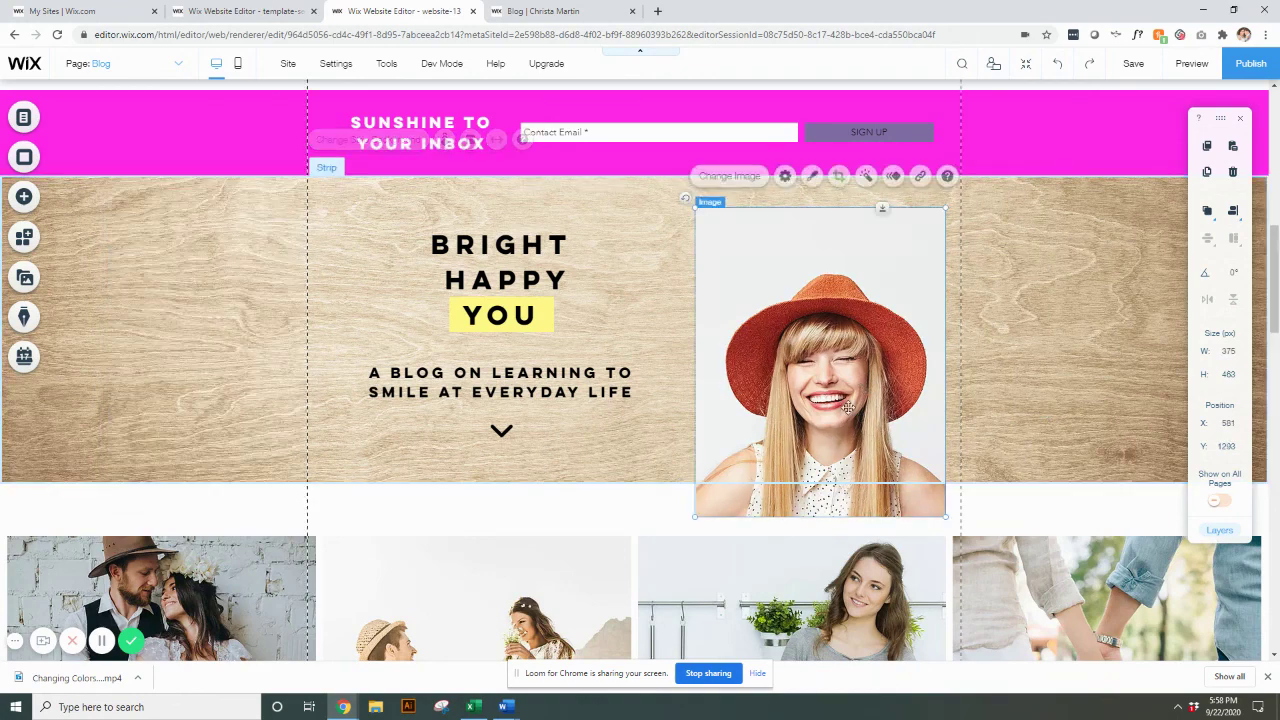
left_click(818, 566)
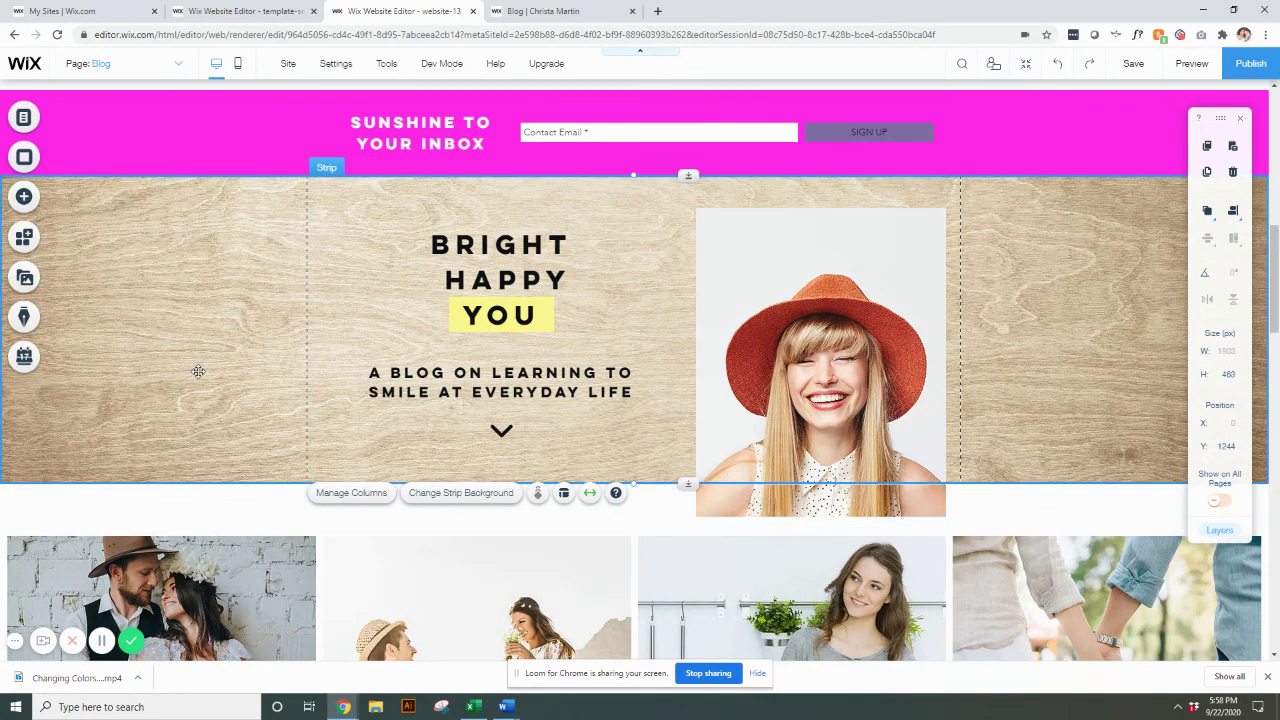
left_click(256, 455)
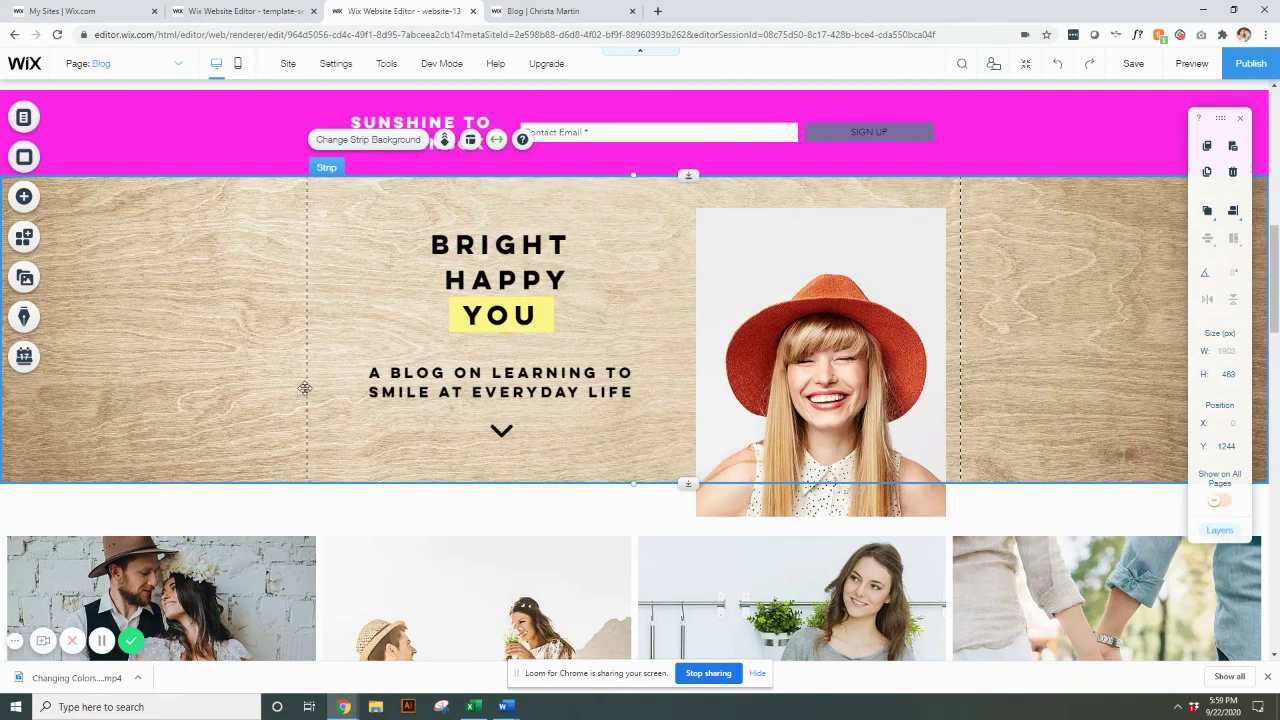
left_click(360, 142)
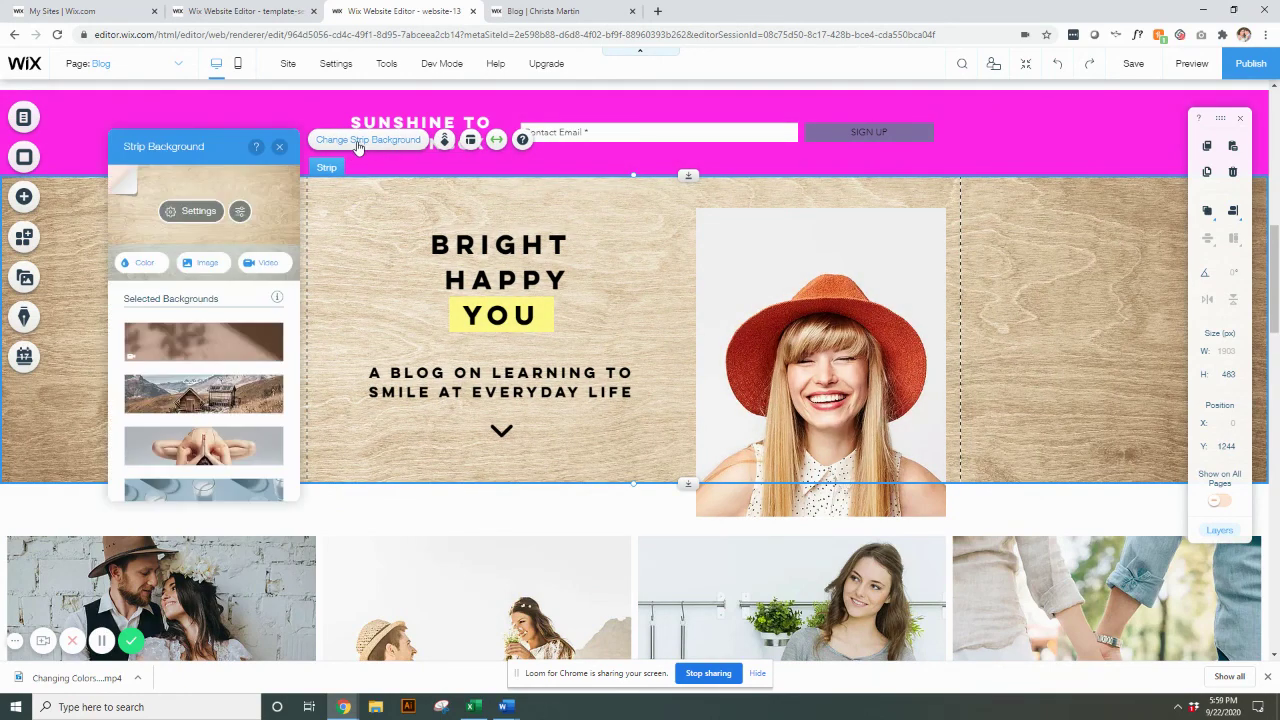